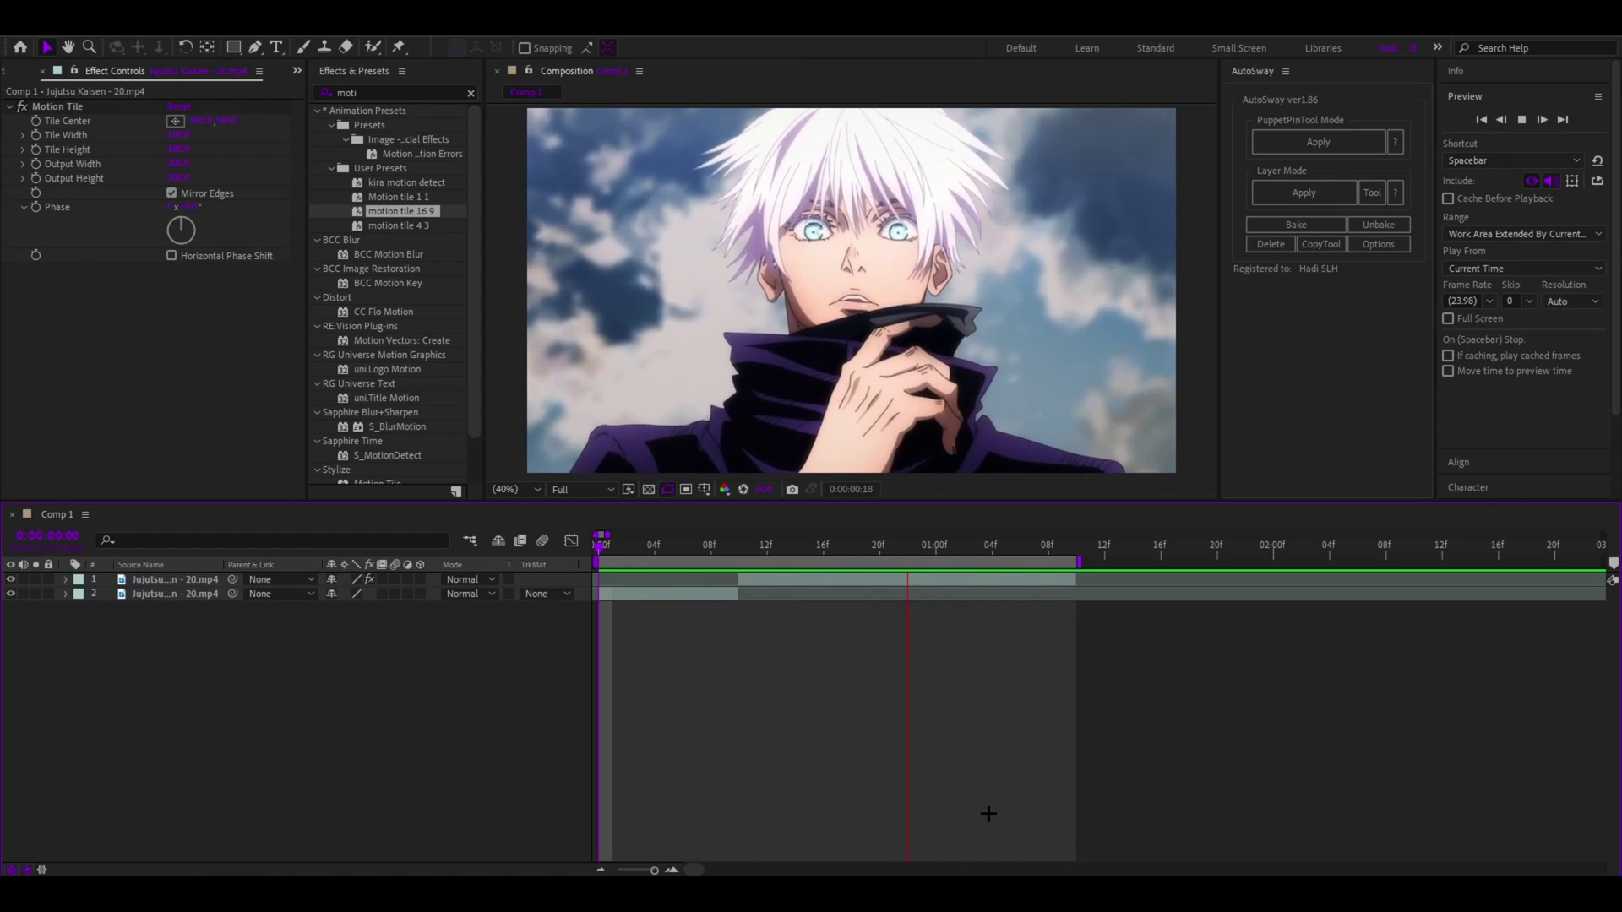
# - Preview the cut between the two clips in the composition
pyautogui.press('space')
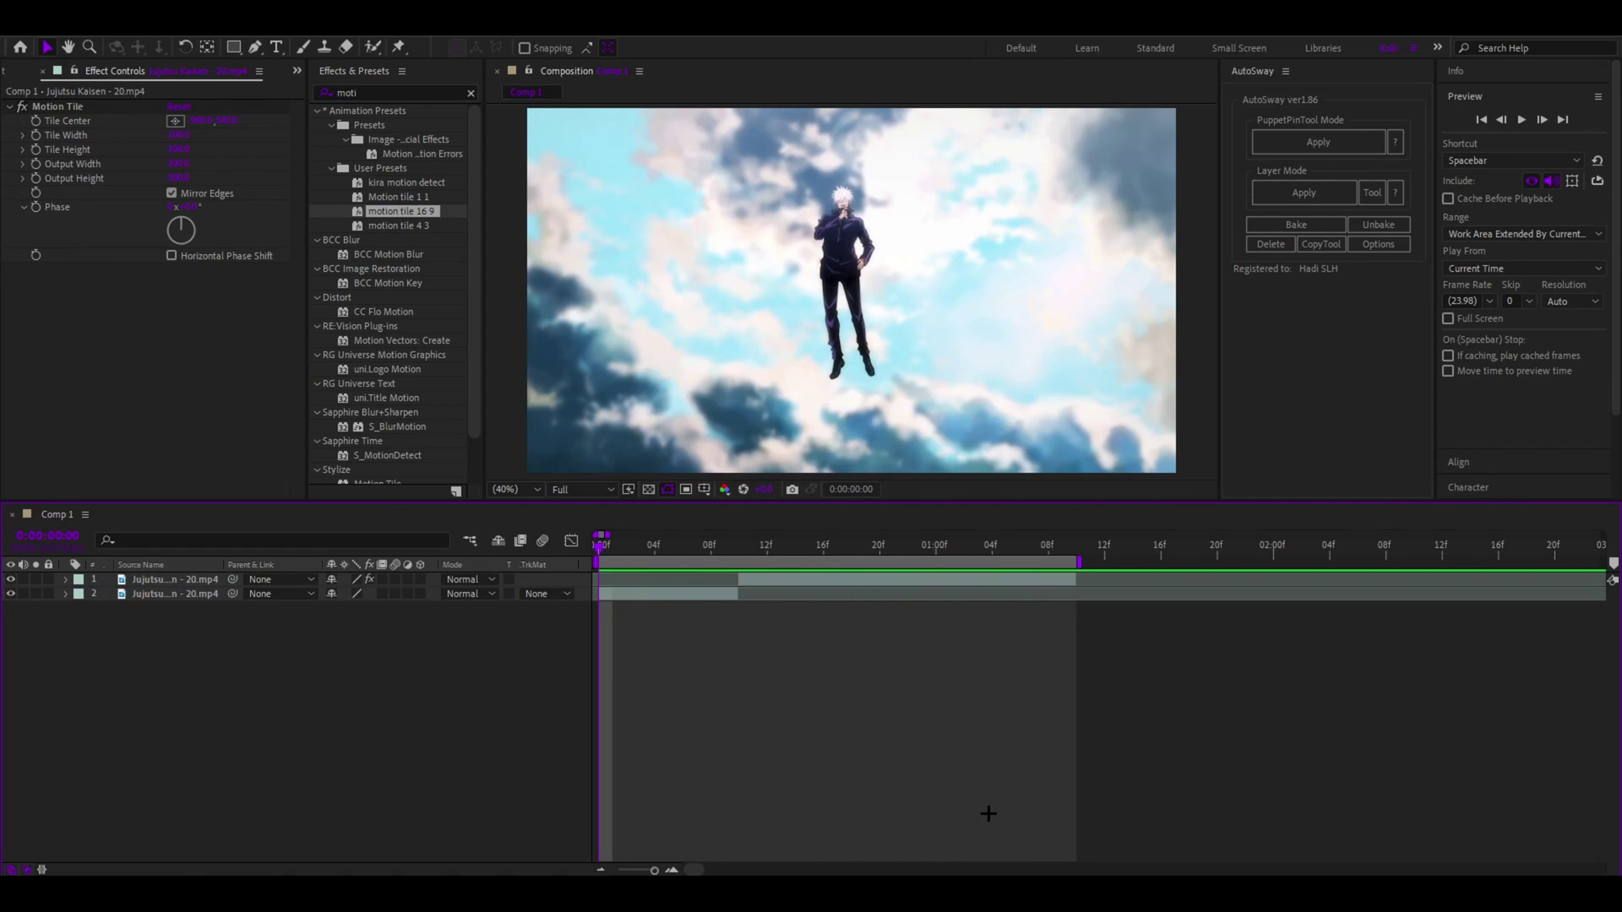
pyautogui.press('space')
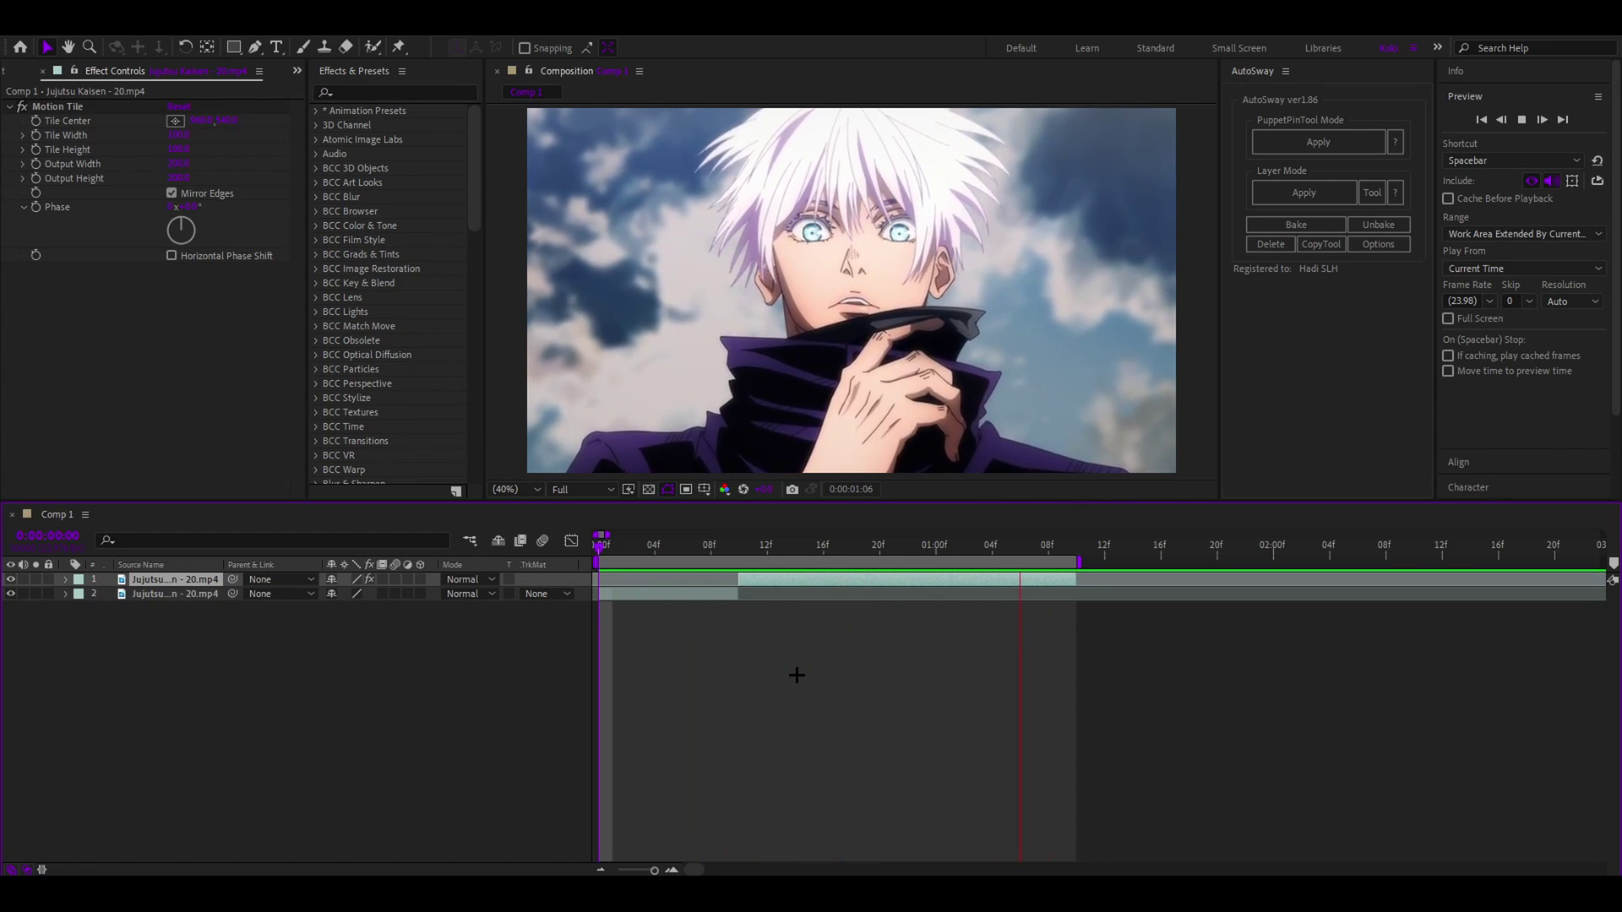
# - Keyframe the first layer's Position at 0:00:00:11 and shift the layer upward at 0:00:00:10
pyautogui.click(750, 546)
pyautogui.moveTo(750, 546); pyautogui.dragTo(735, 549)
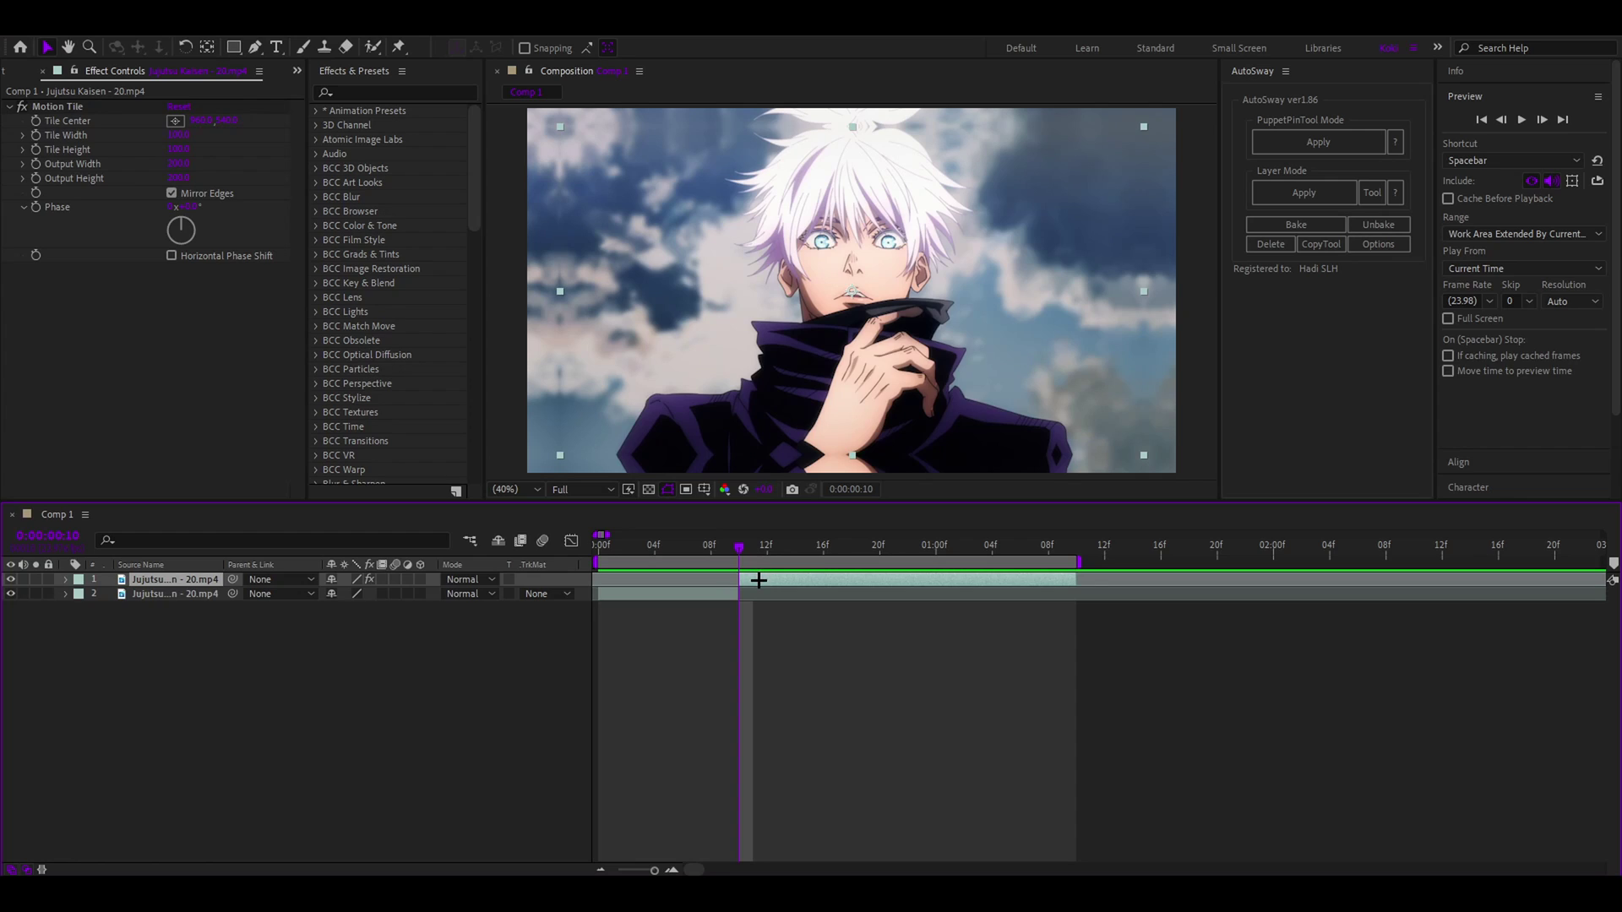
pyautogui.press('p')
pyautogui.press('pagedown')
pyautogui.click(109, 594)
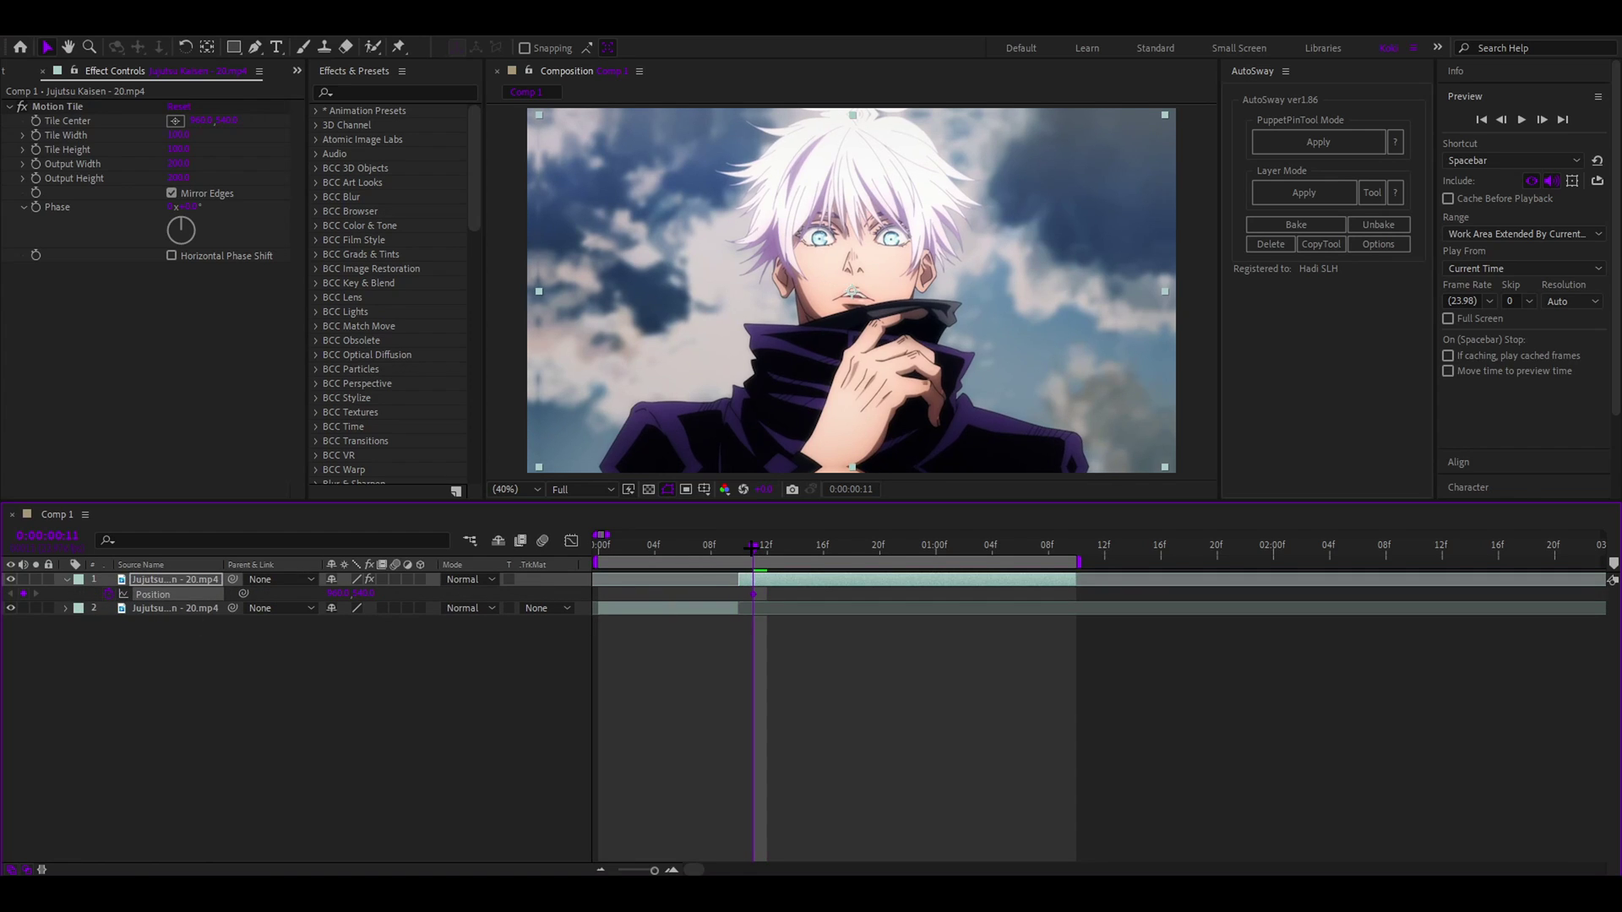
pyautogui.moveTo(752, 546); pyautogui.dragTo(740, 547)
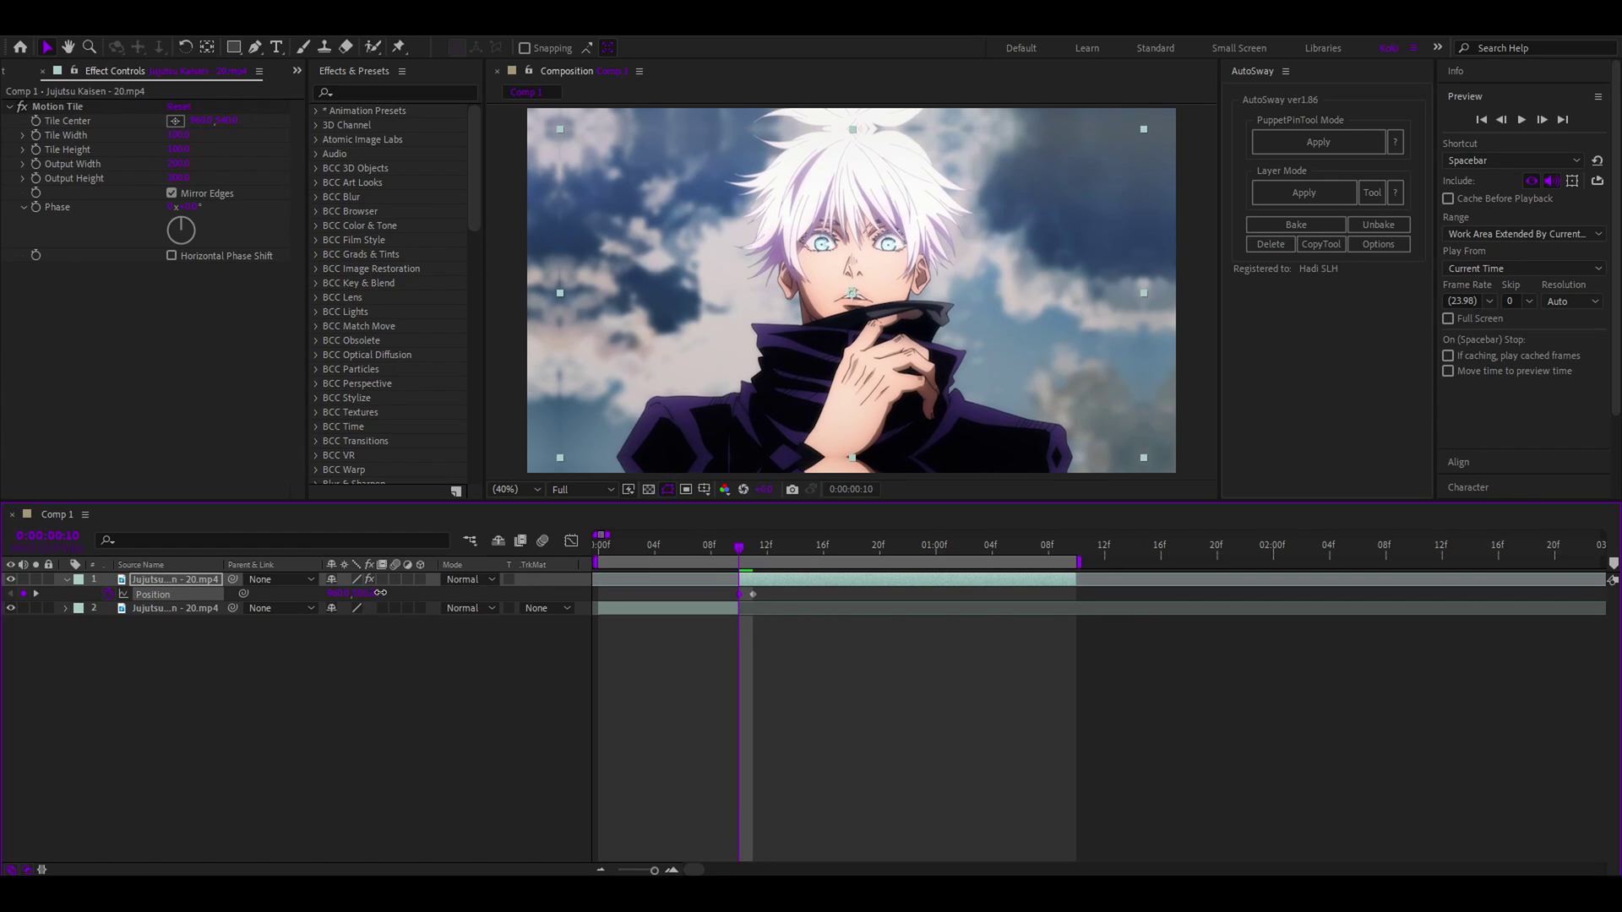
pyautogui.moveTo(380, 593); pyautogui.dragTo(194, 595)
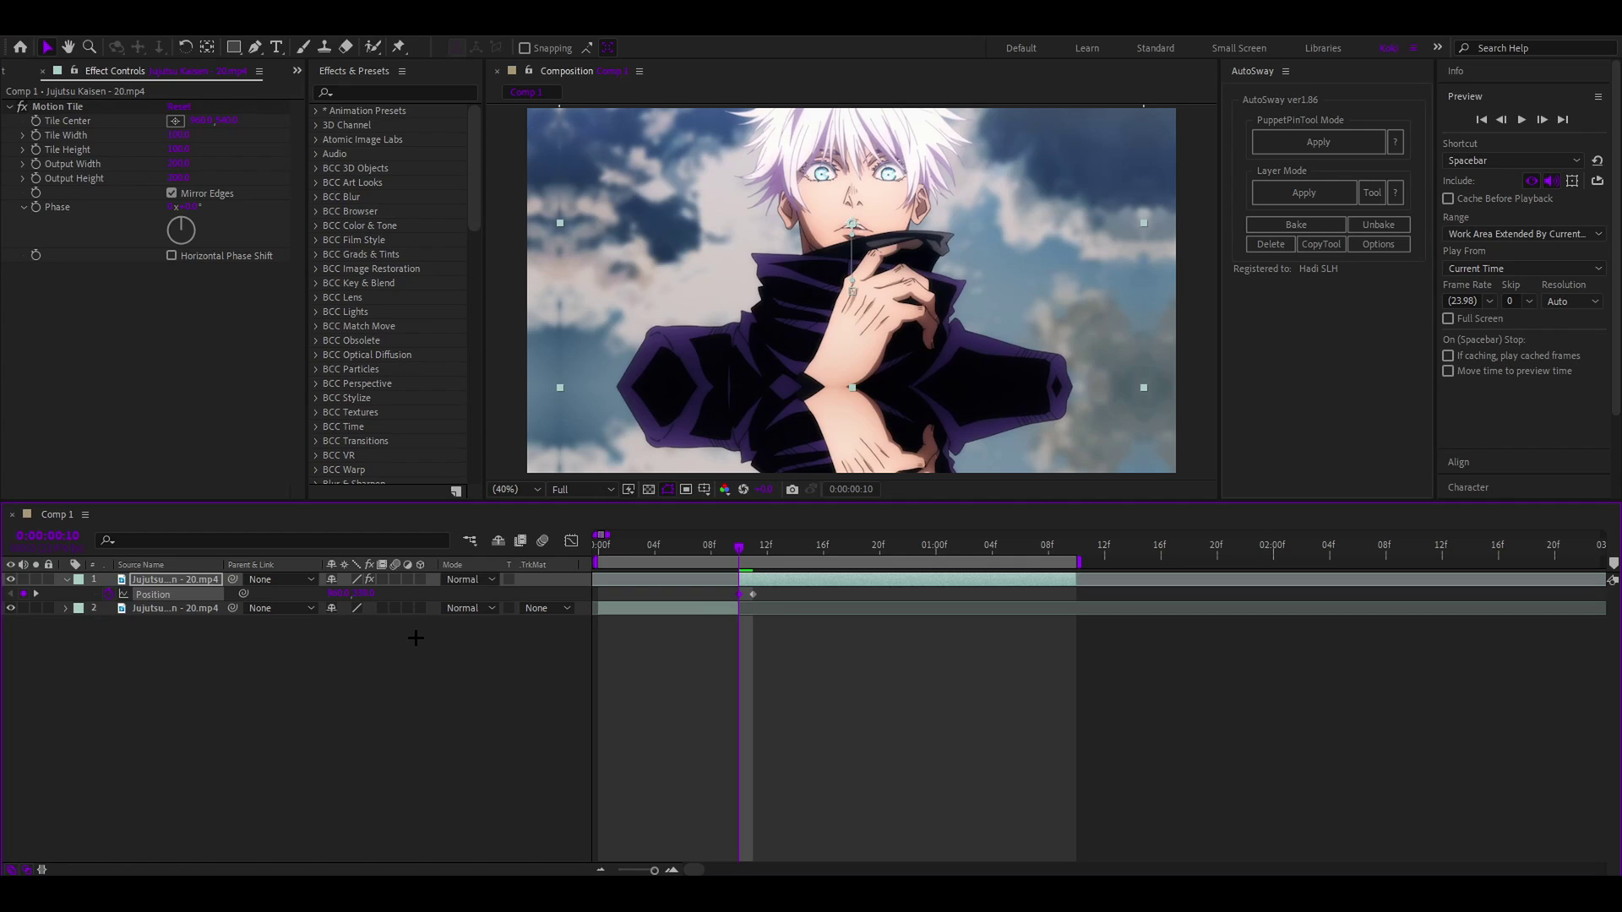
# - Paste the bounce expression with amp .05, freq 4.0 and decay 8.0 onto the first layer's Position and expand its code
pyautogui.keyDown('alt'); pyautogui.click(110, 594); pyautogui.keyUp('alt')
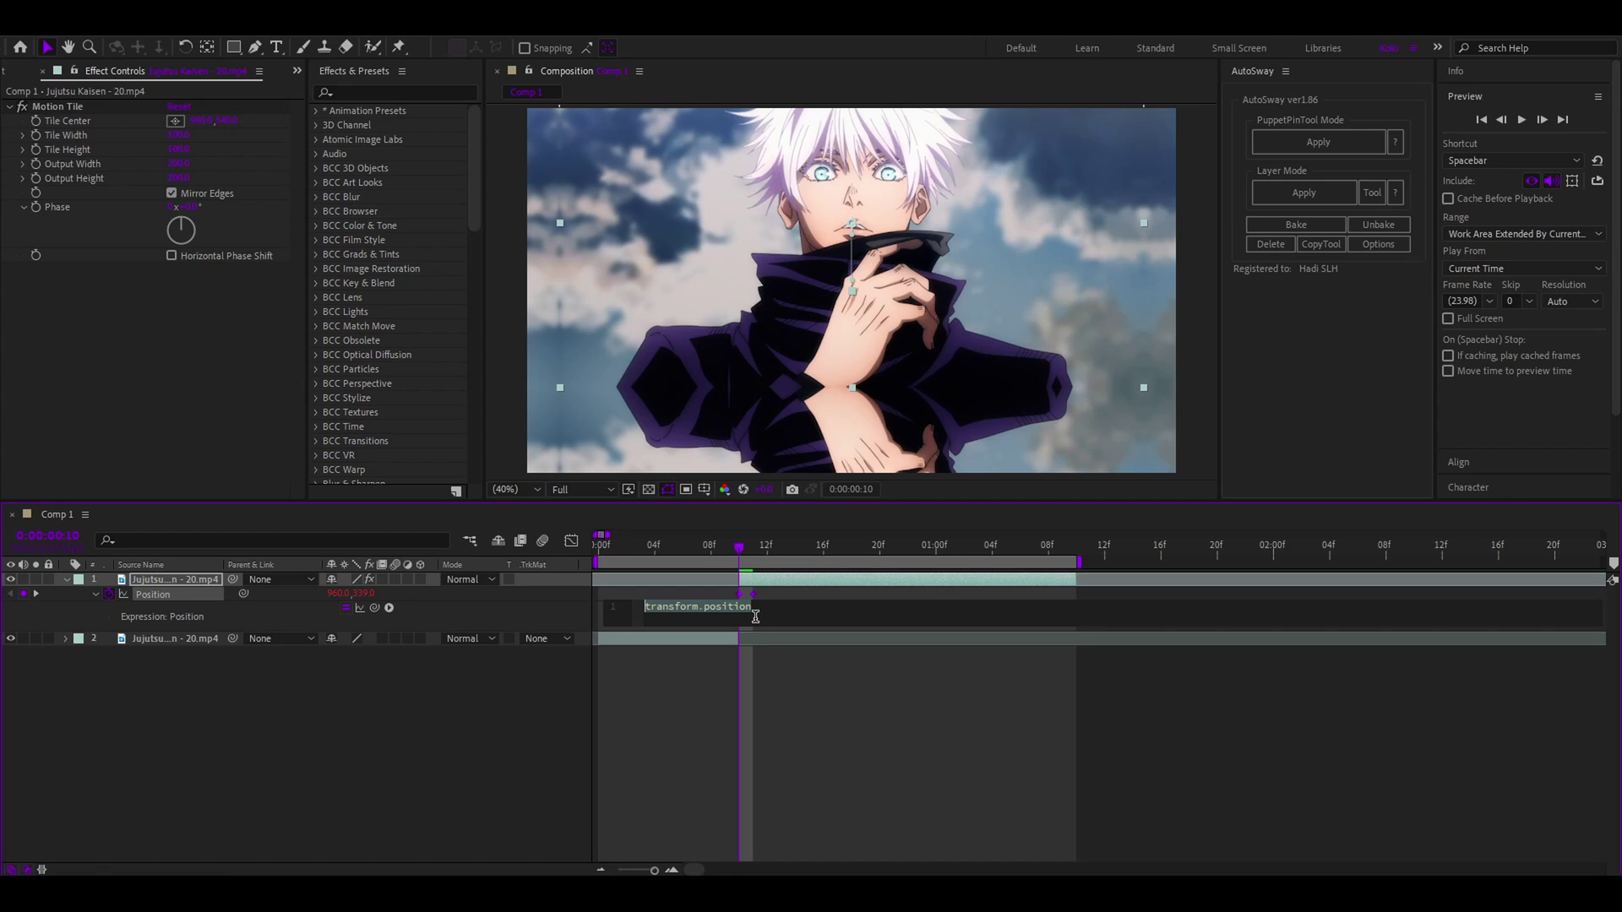
pyautogui.hotkey('ctrl', 'v')
pyautogui.hotkey('ctrl', 'a')
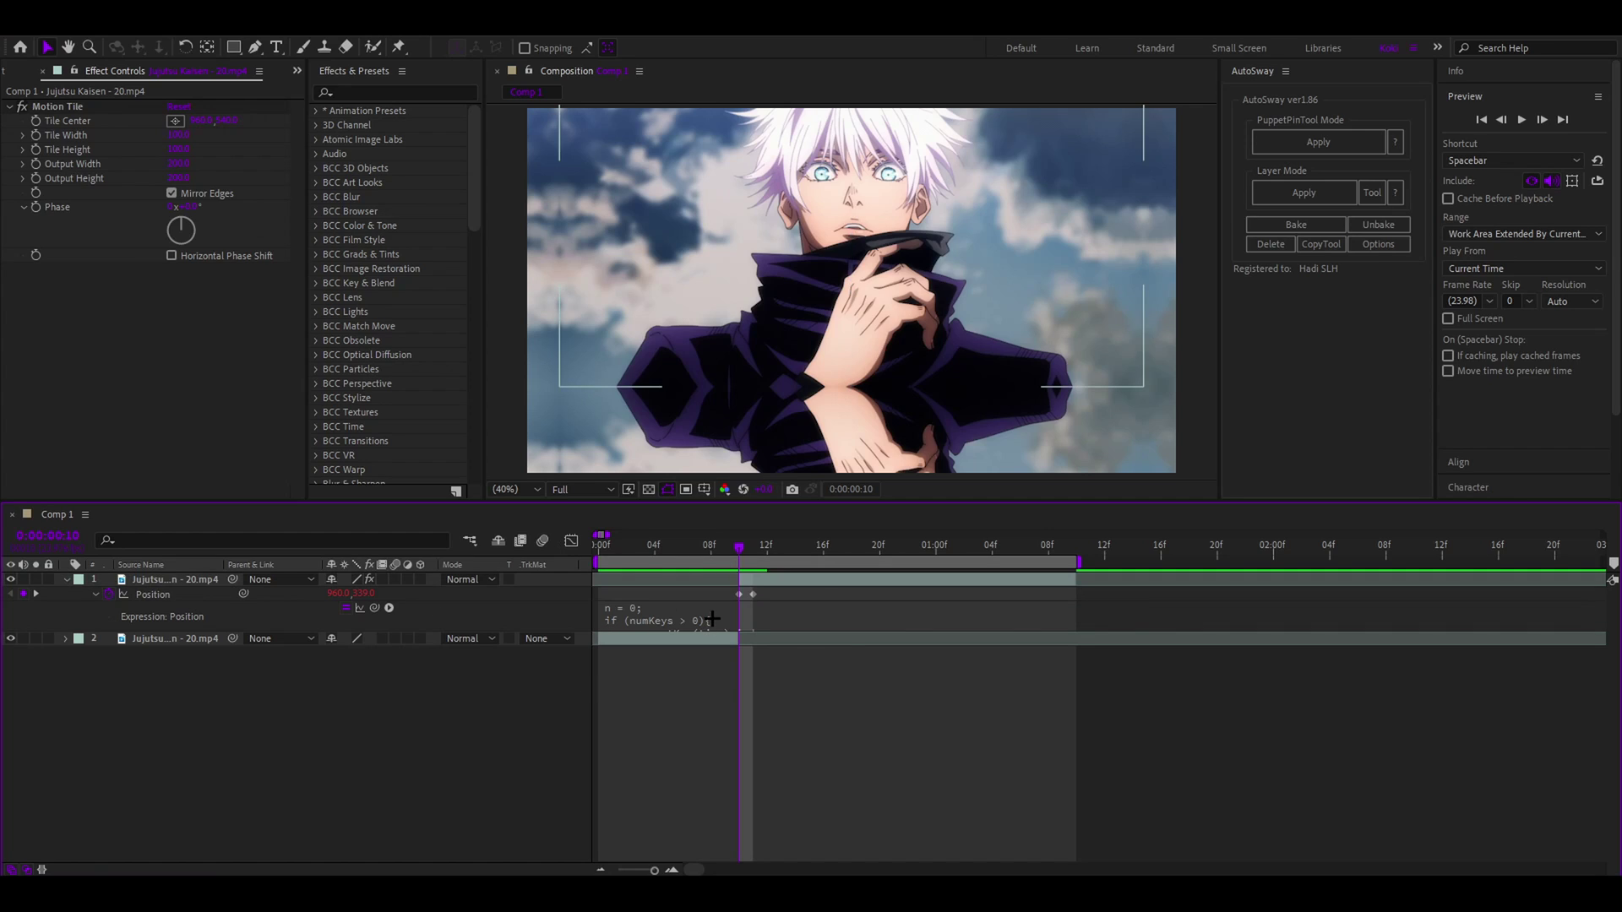
pyautogui.scroll(-2, 917, 659)
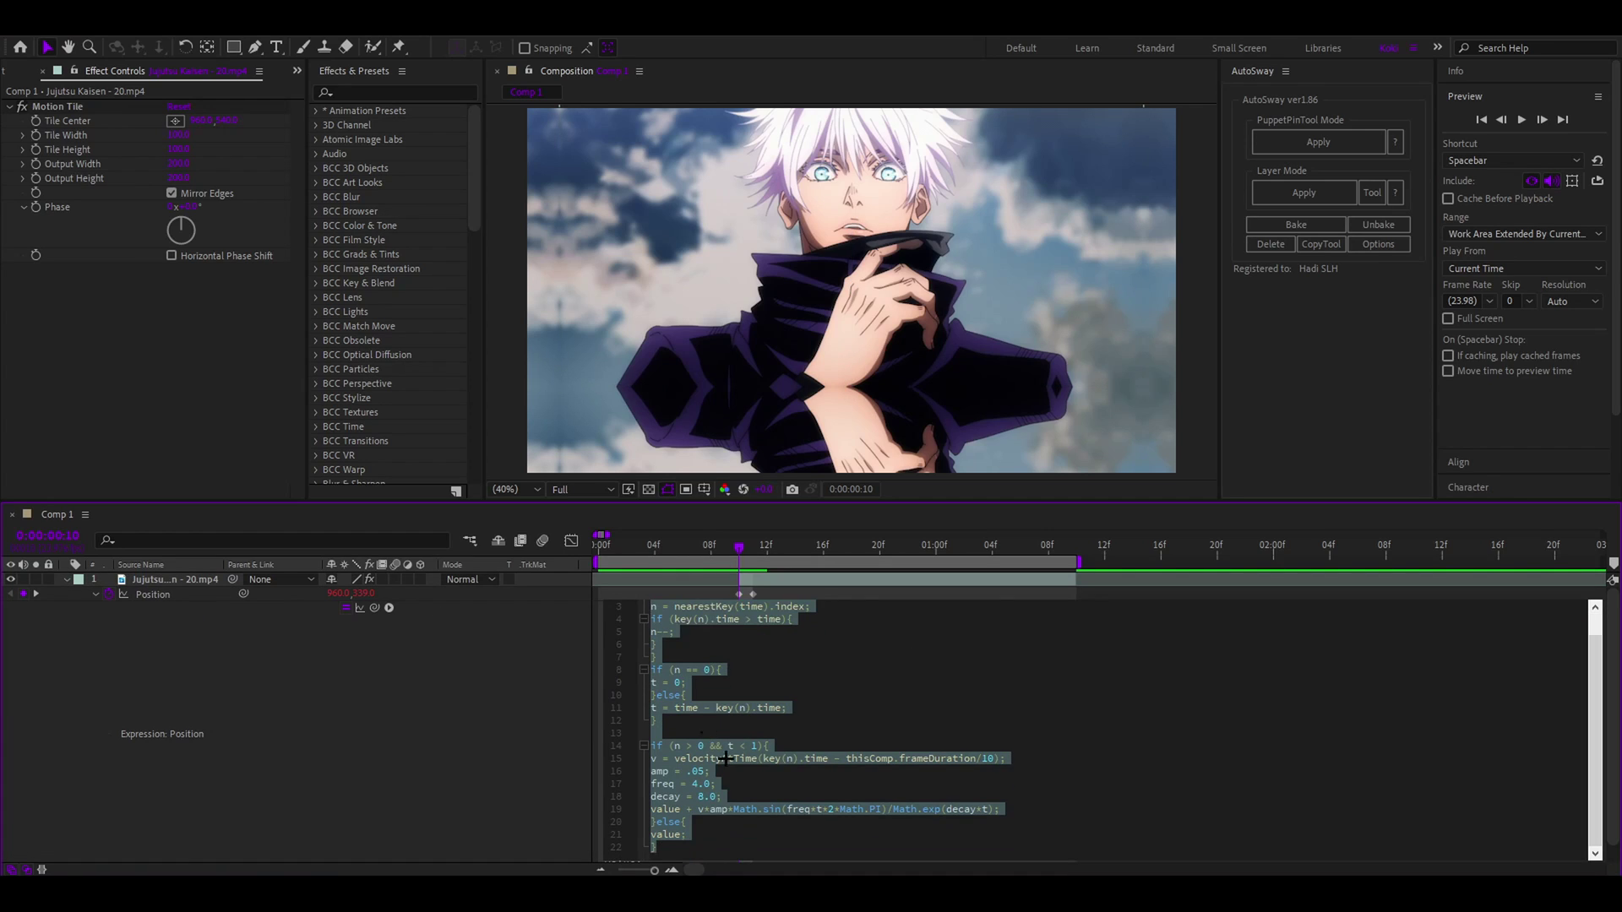
pyautogui.click(778, 579)
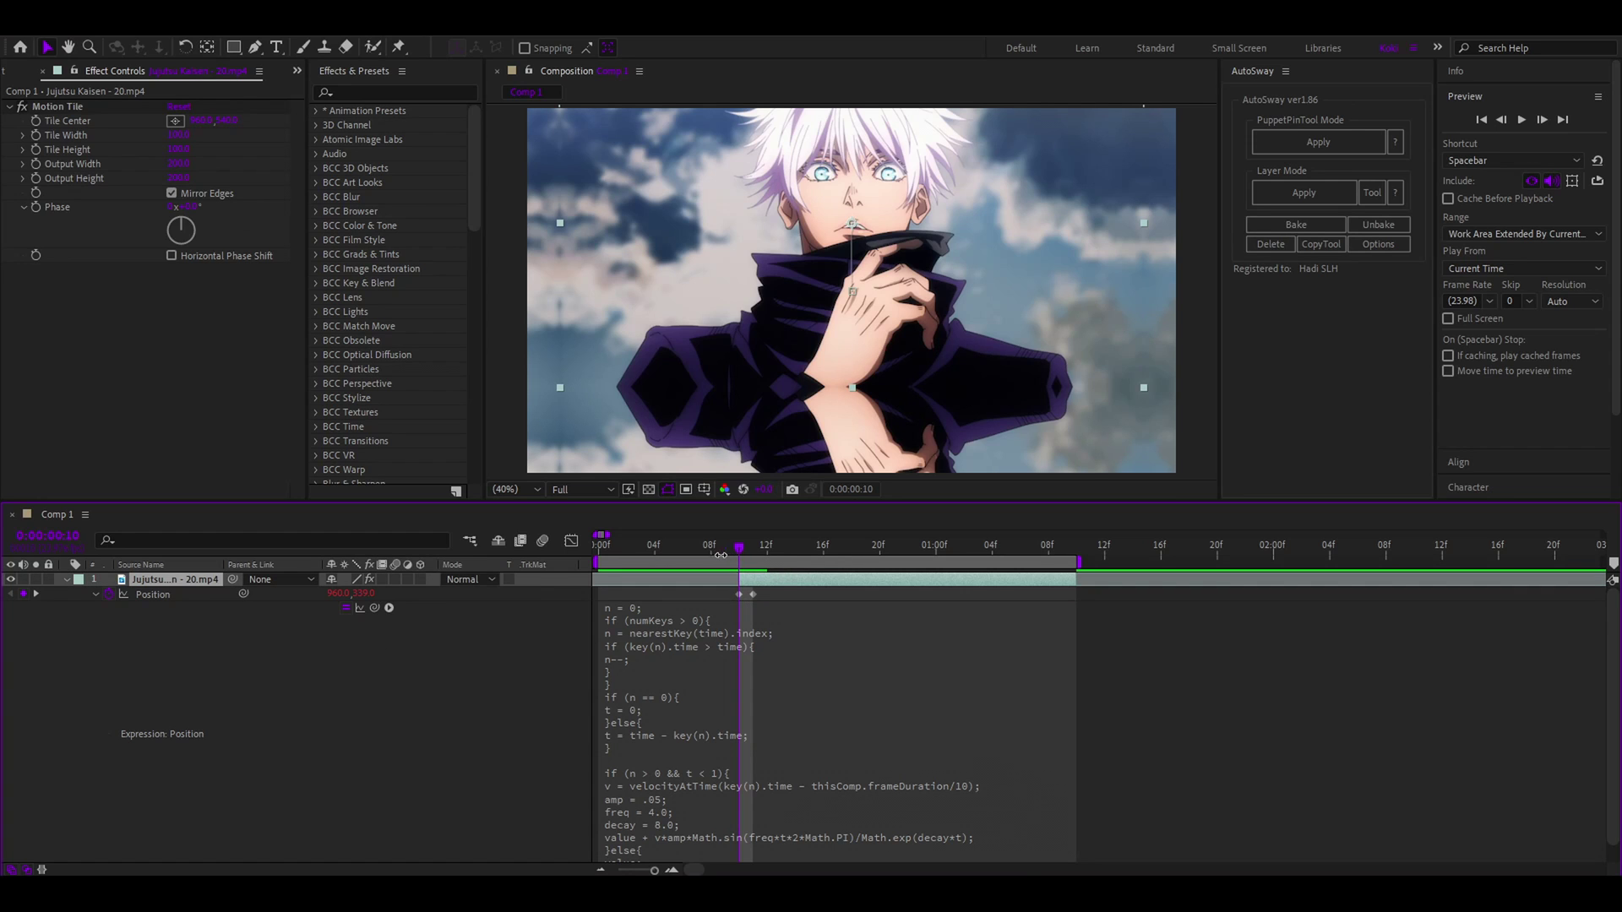
# - Preview the composition from the start to check the Position bounce
pyautogui.press('Home')
pyautogui.press('space')
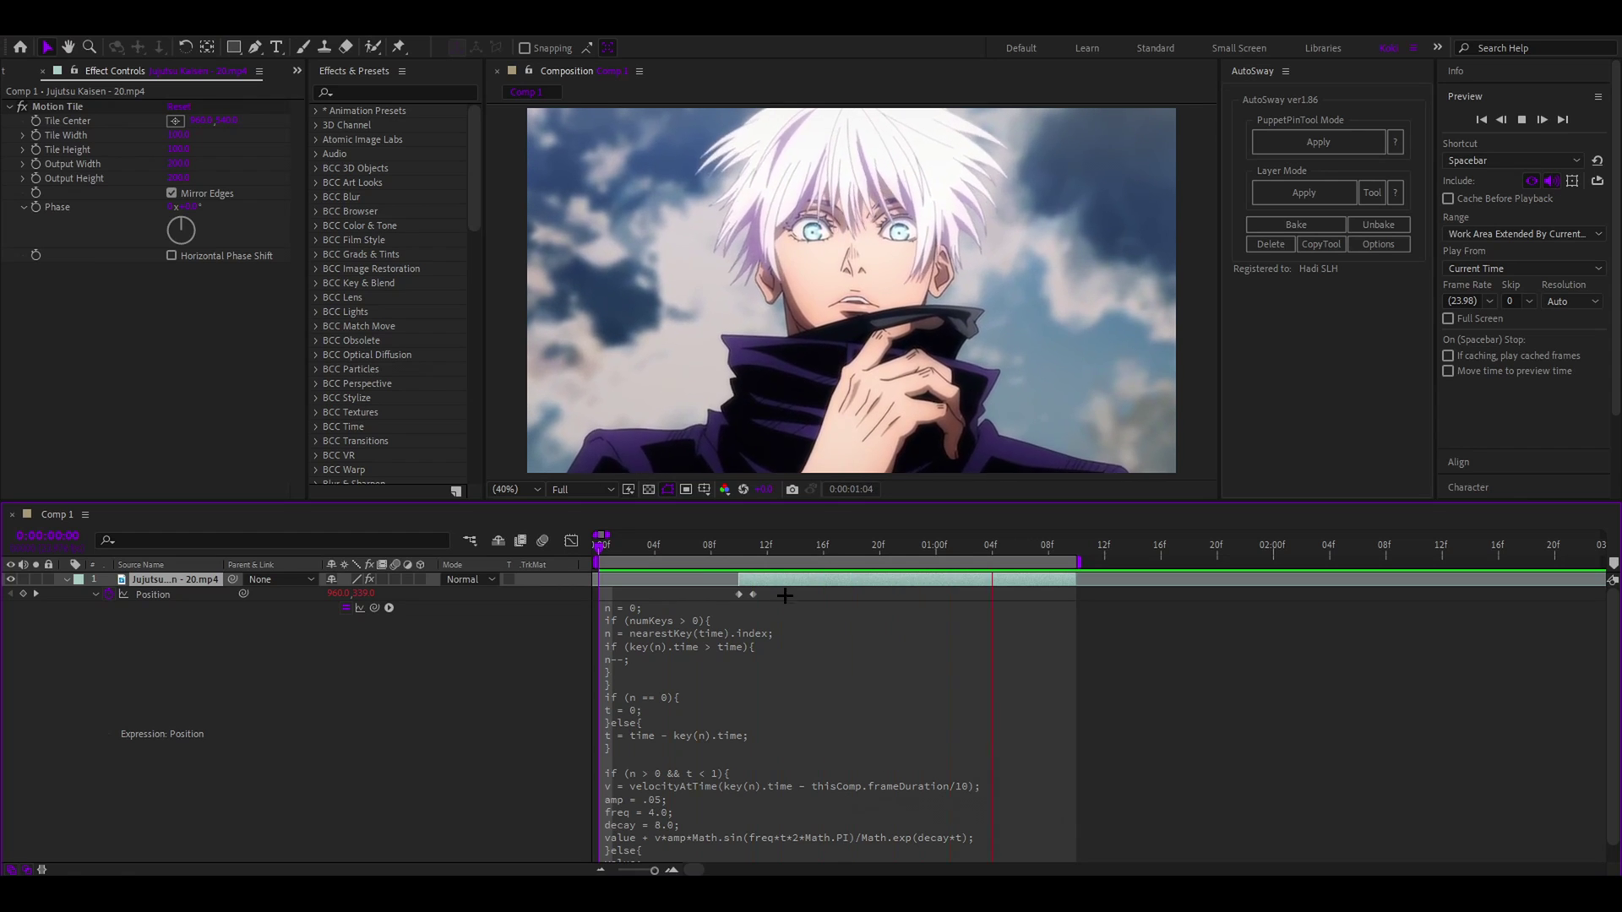
pyautogui.press('space')
# - Soften the vertical bounce by setting the Position keyframe's Y value at 0:00:00:10 to 524, and preview it
pyautogui.click(741, 545)
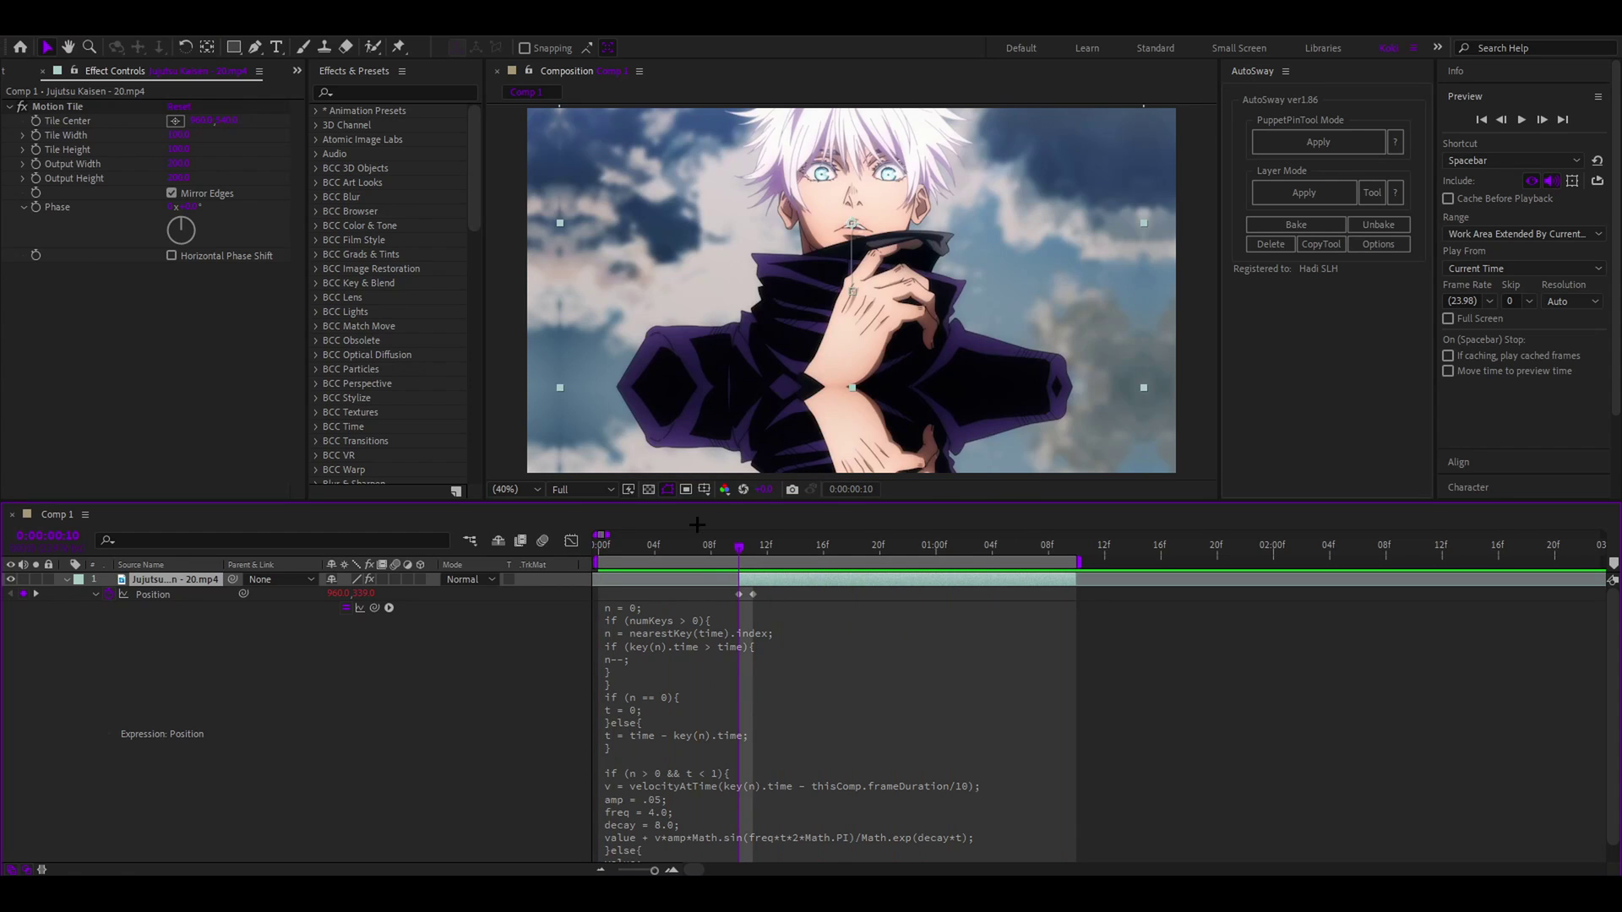
pyautogui.moveTo(338, 594); pyautogui.dragTo(494, 590)
pyautogui.press('space')
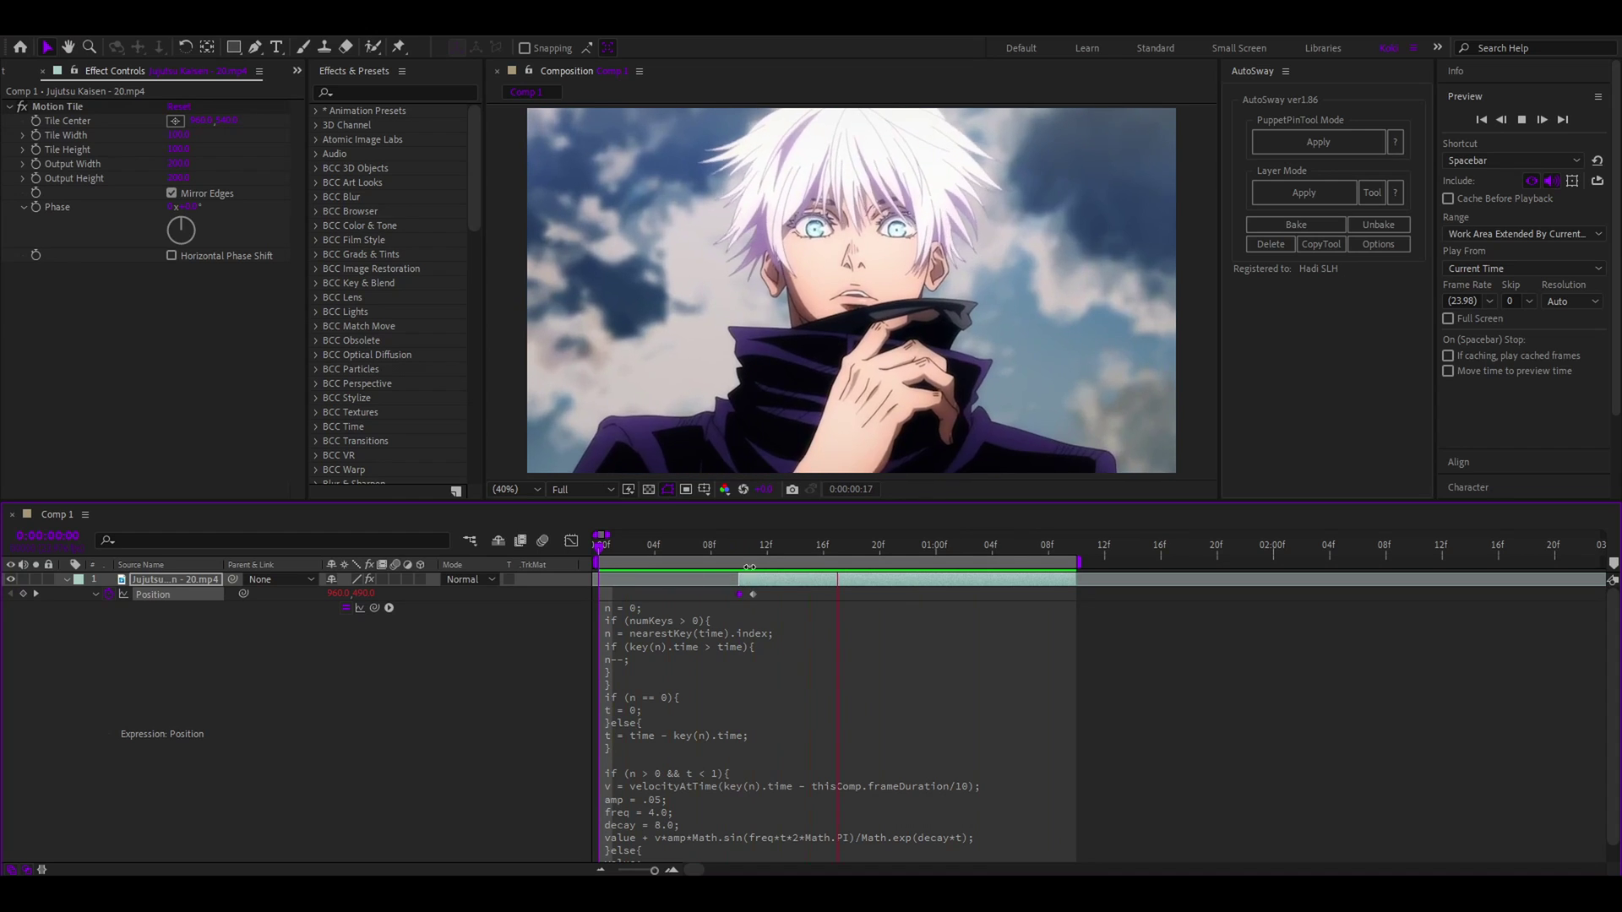
pyautogui.press('space')
pyautogui.press('k')
pyautogui.moveTo(359, 593); pyautogui.dragTo(401, 593)
pyautogui.press('space')
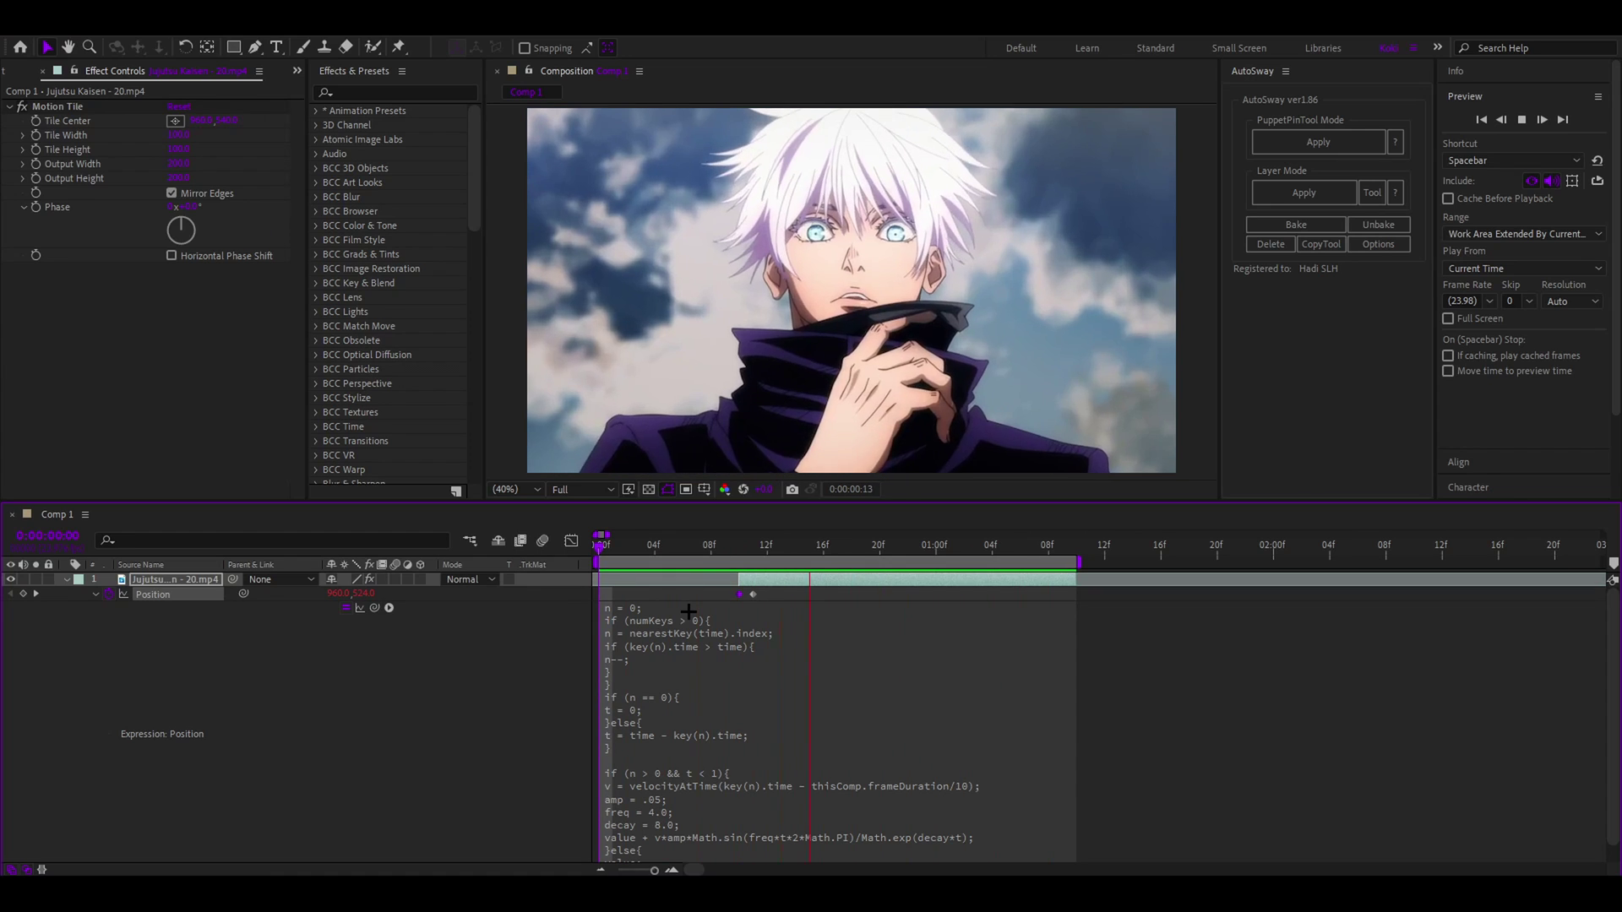
pyautogui.press('space')
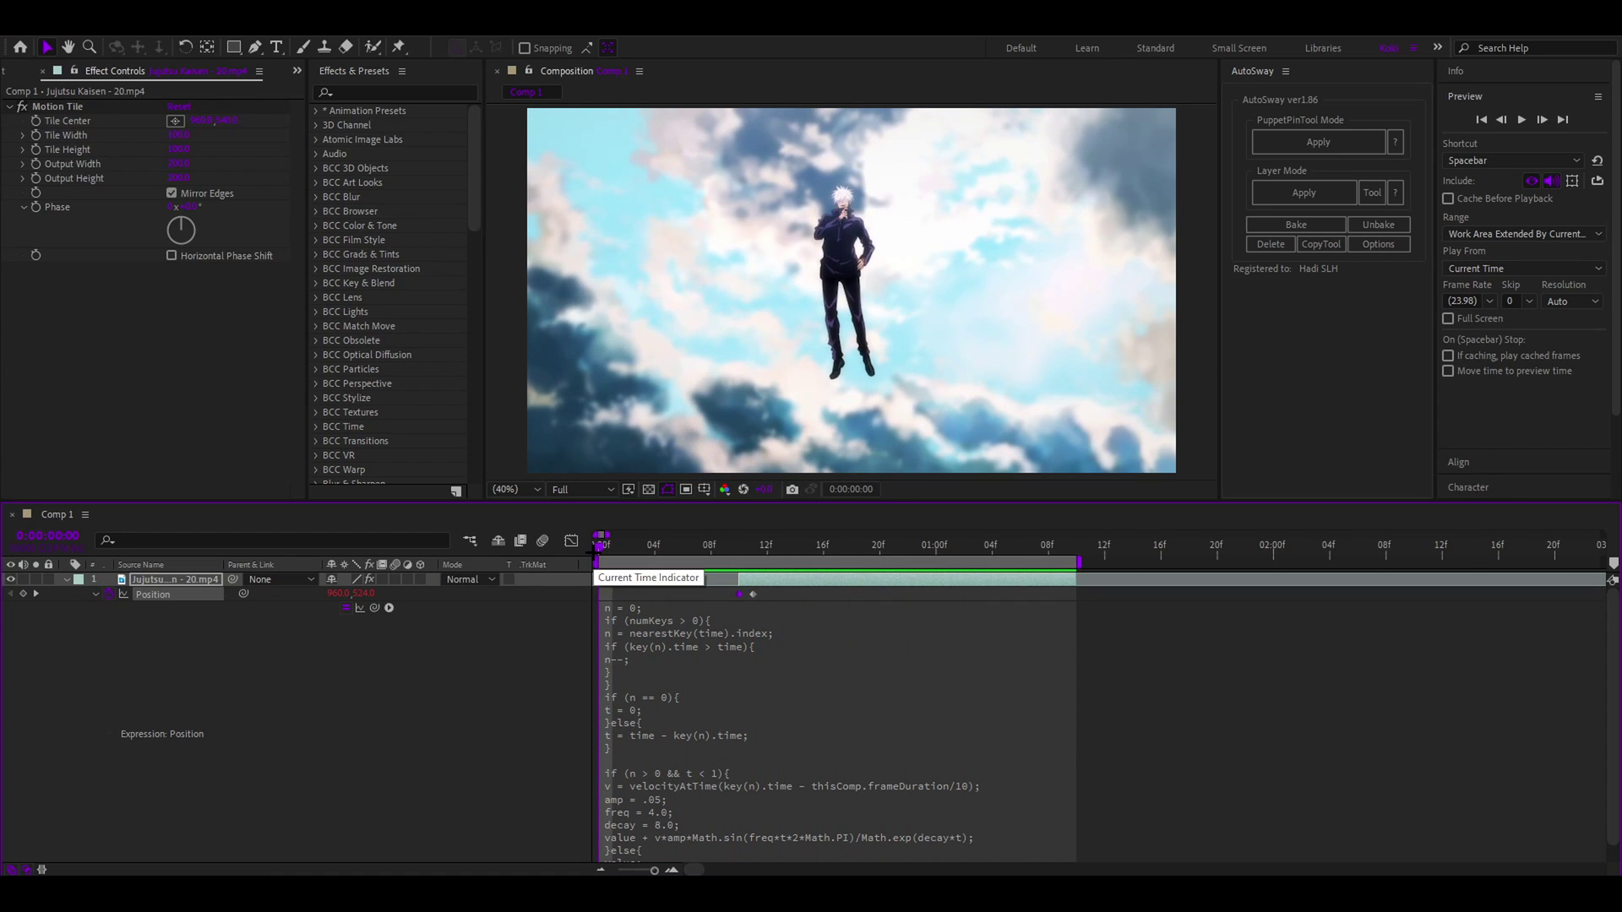
# - At 0:00:00:10, reveal the first layer's keyframed Position and Scale properties and apply the Transform effect to it
pyautogui.click(739, 549)
pyautogui.press('e')
pyautogui.press('u')
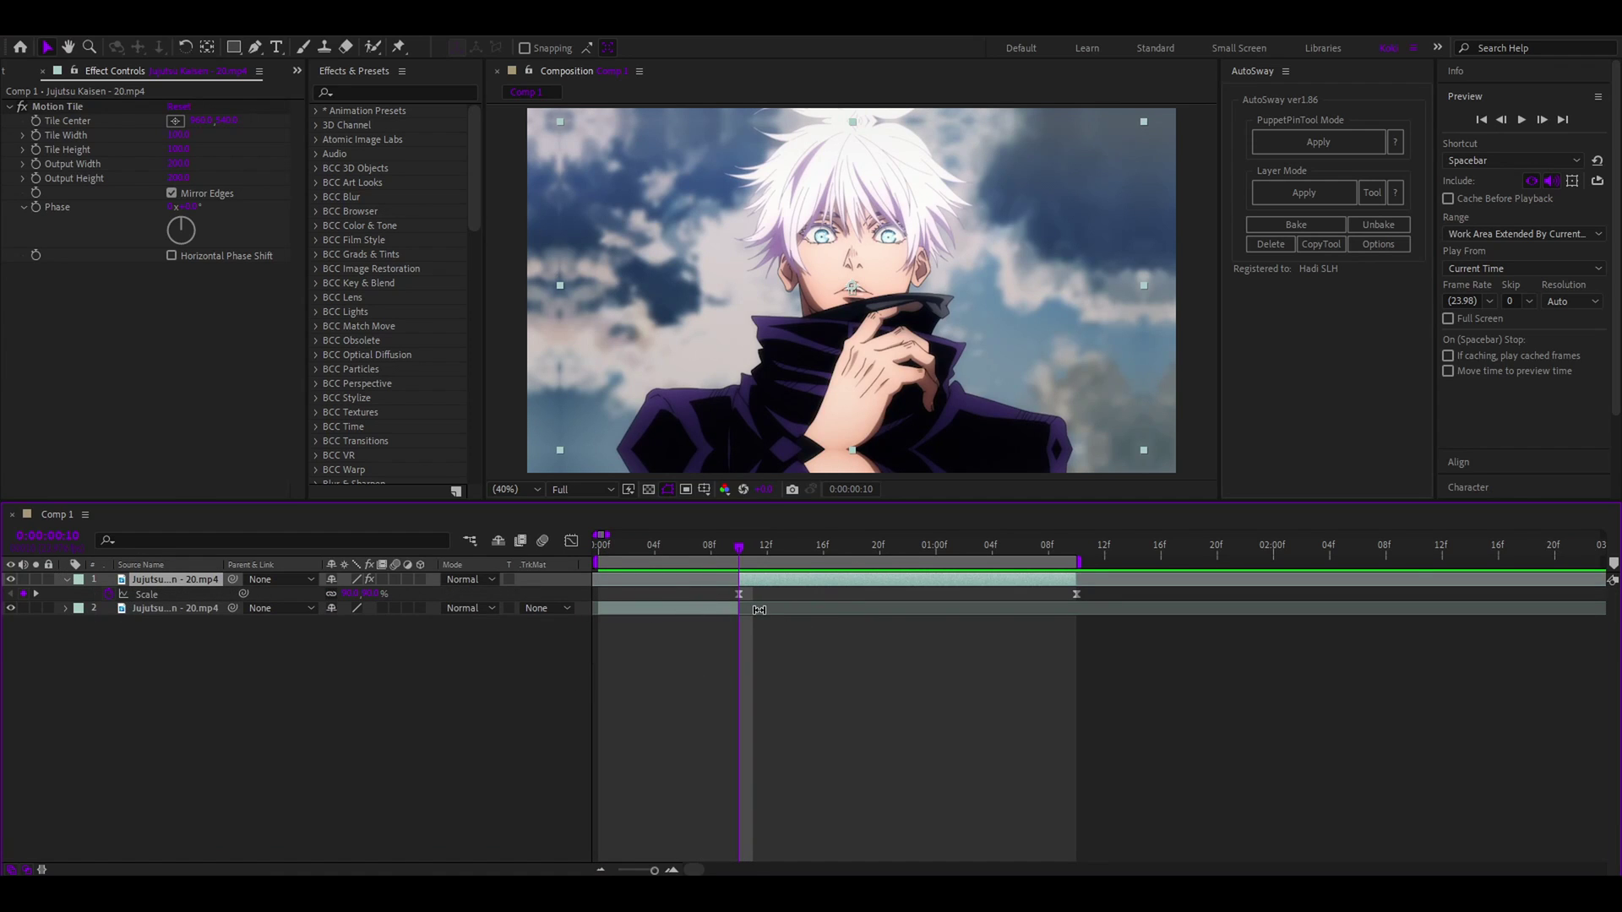
pyautogui.hotkey('ctrl', 'v')
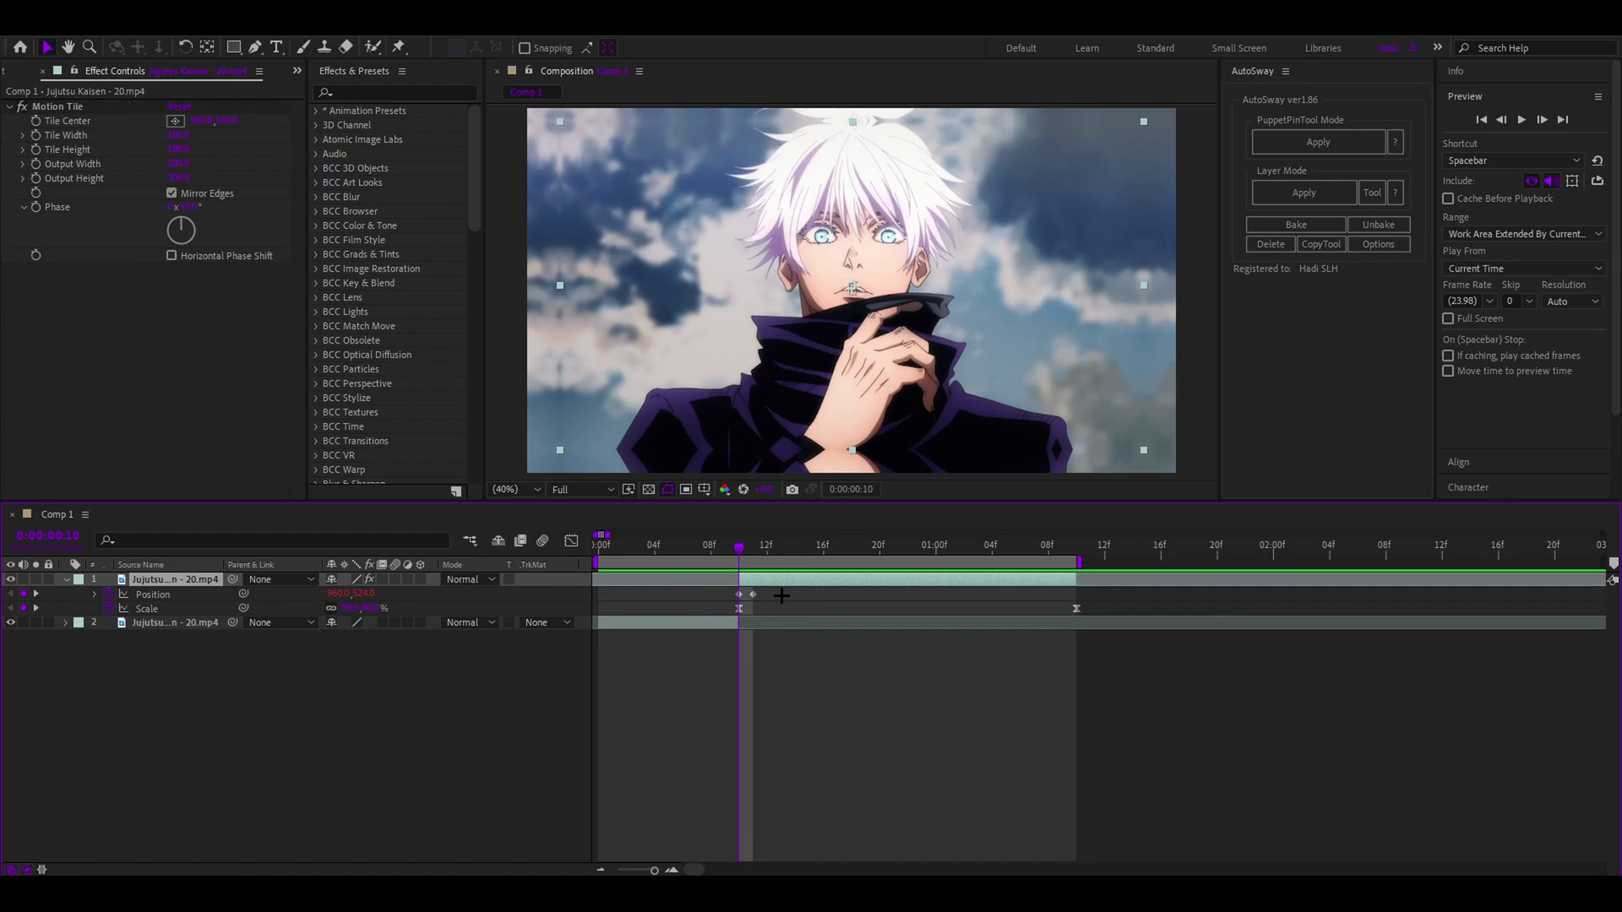
pyautogui.click(386, 92)
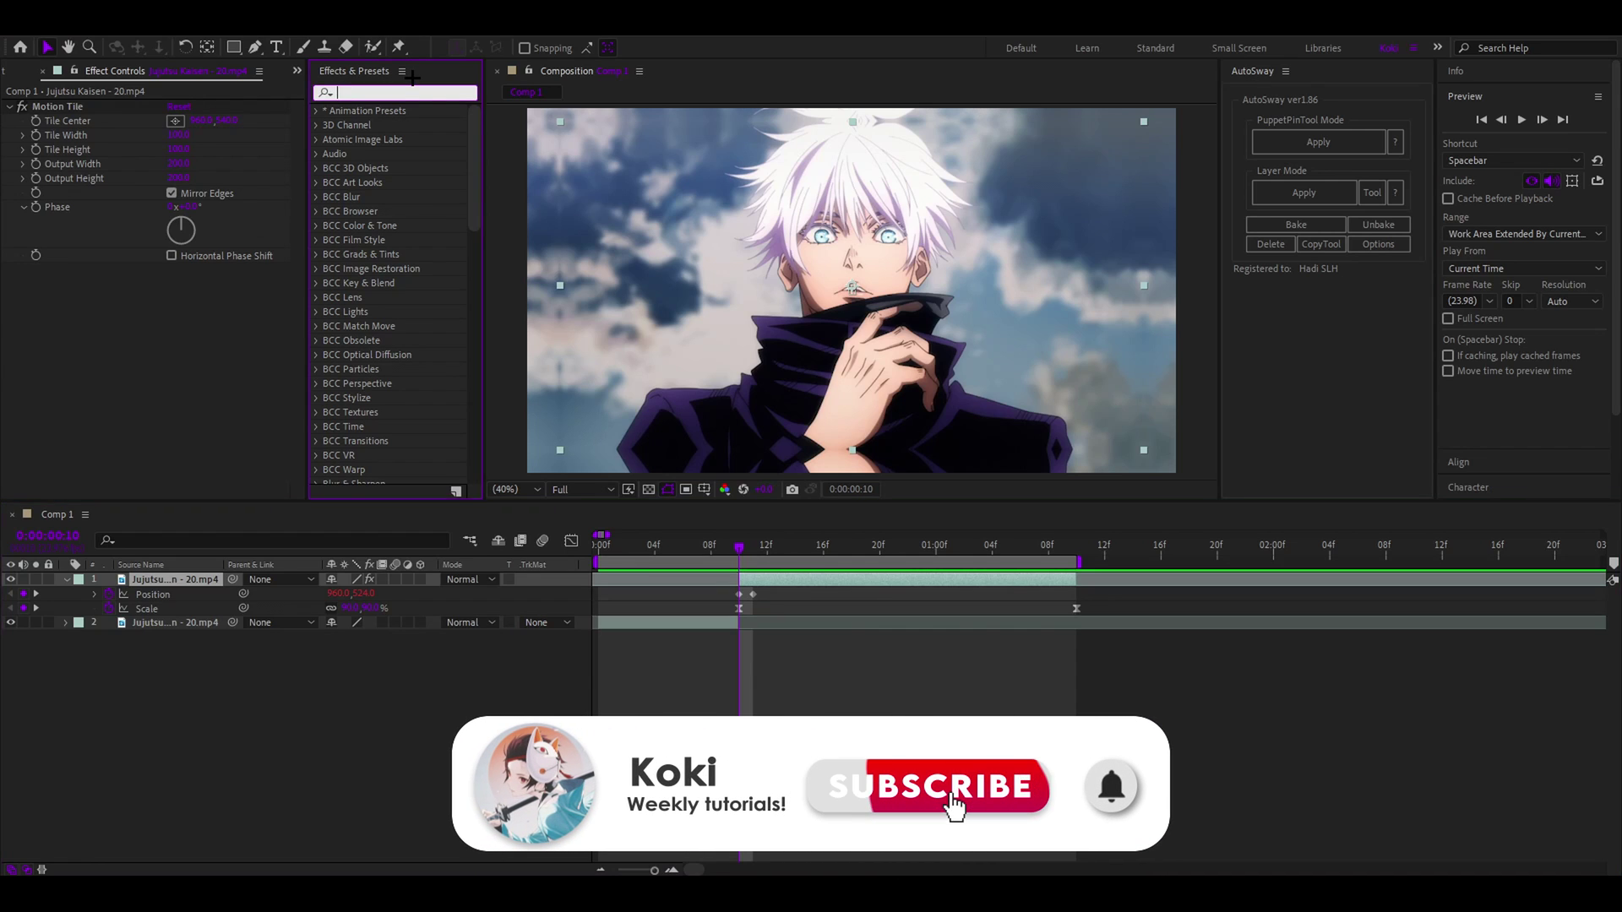
pyautogui.write('transform')
pyautogui.moveTo(389, 155); pyautogui.dragTo(34, 306)
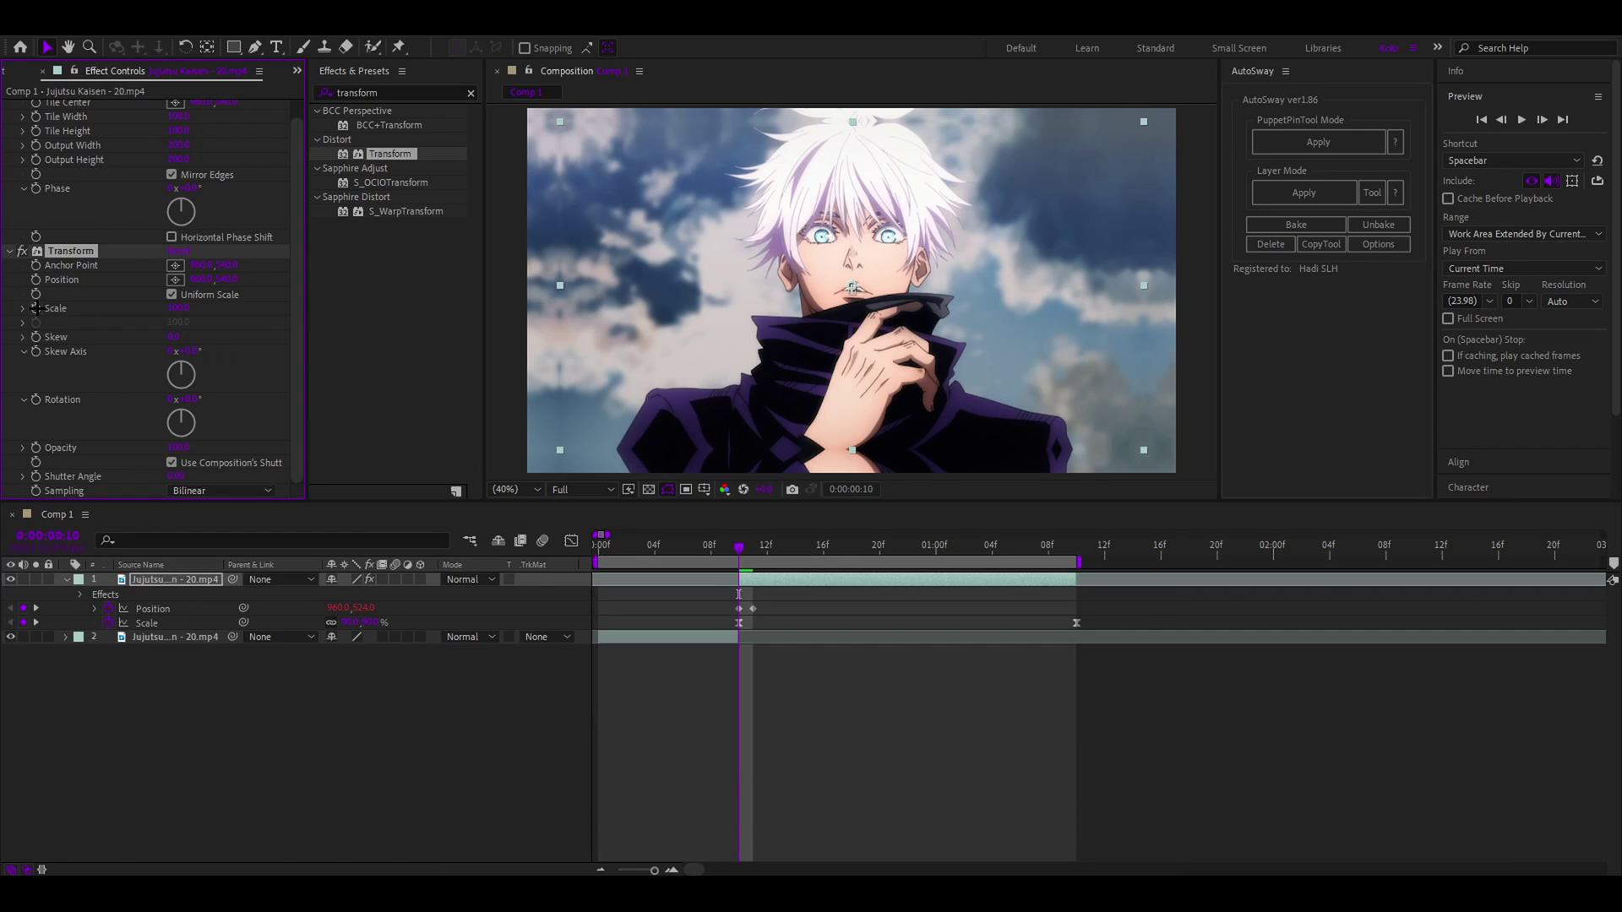
# - Paste the same bounce expression onto the Transform effect's Scale property
pyautogui.keyDown('alt'); pyautogui.click(36, 308); pyautogui.keyUp('alt')
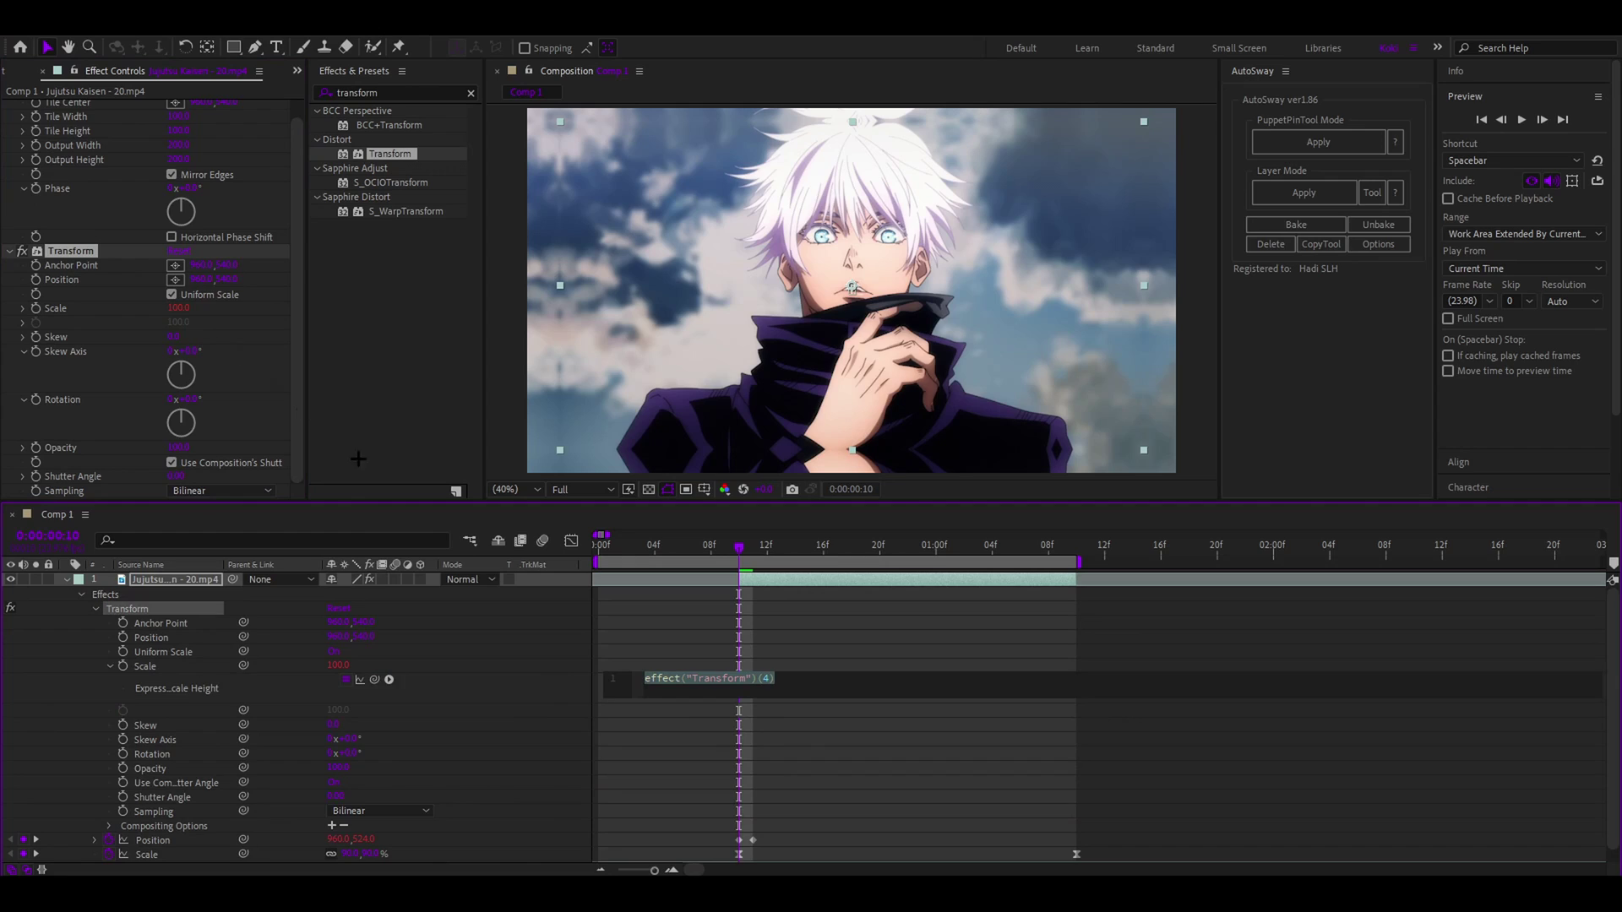
pyautogui.hotkey('ctrl', 'v')
pyautogui.click(770, 600)
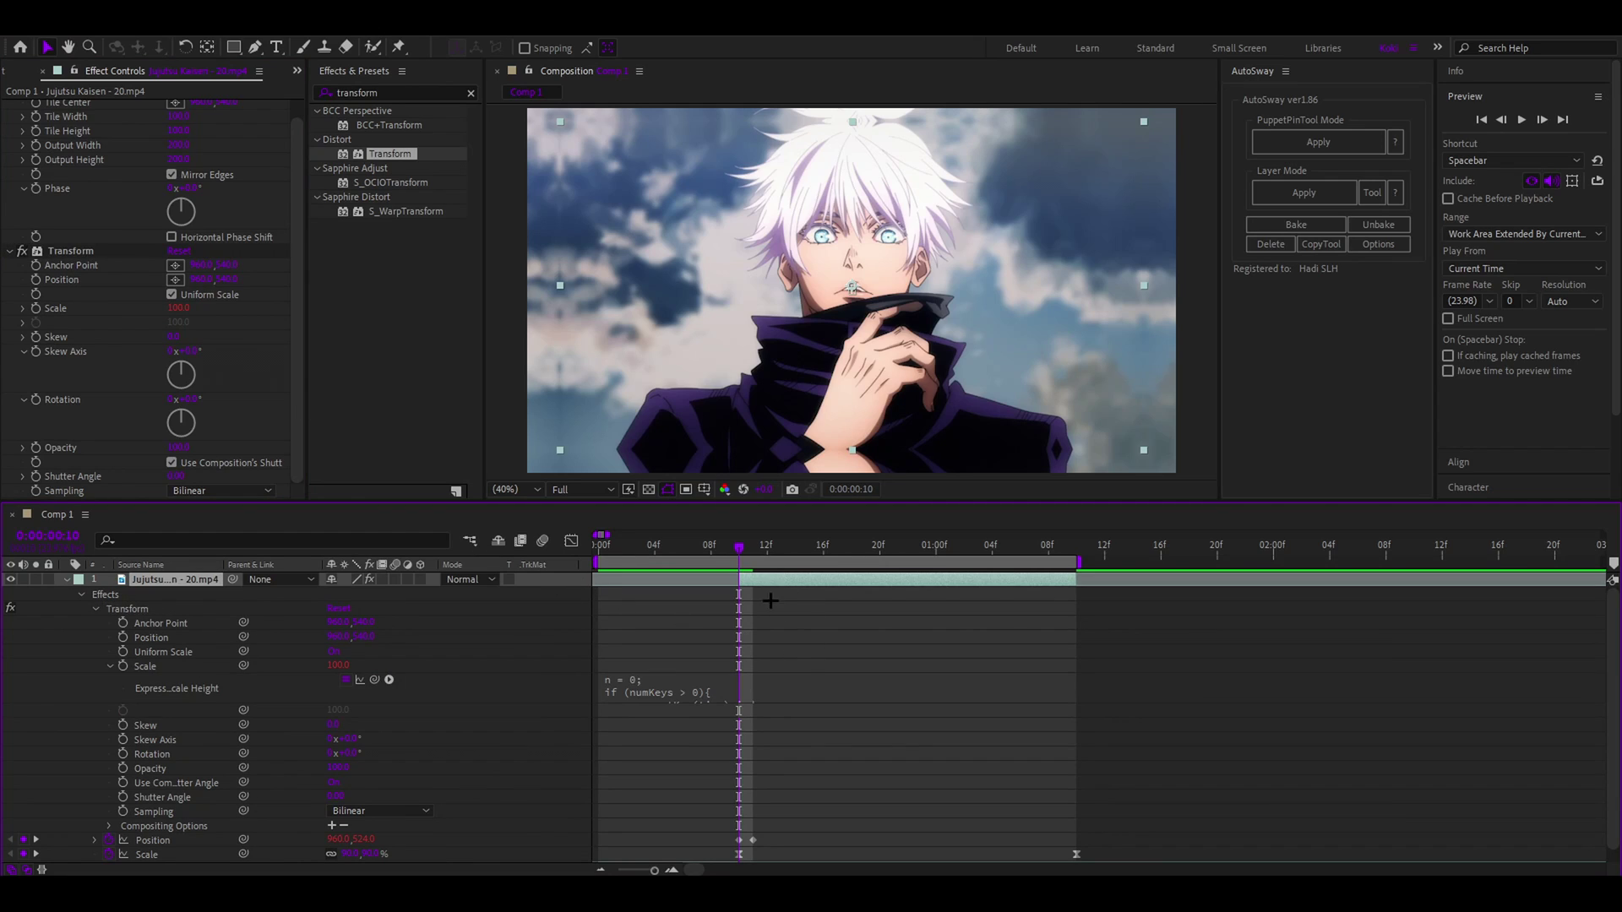
# - Keyframe the Transform effect's Scale at 0:00:00:11 and set it to 90 at 0:00:00:10
pyautogui.click(37, 308)
pyautogui.press('u')
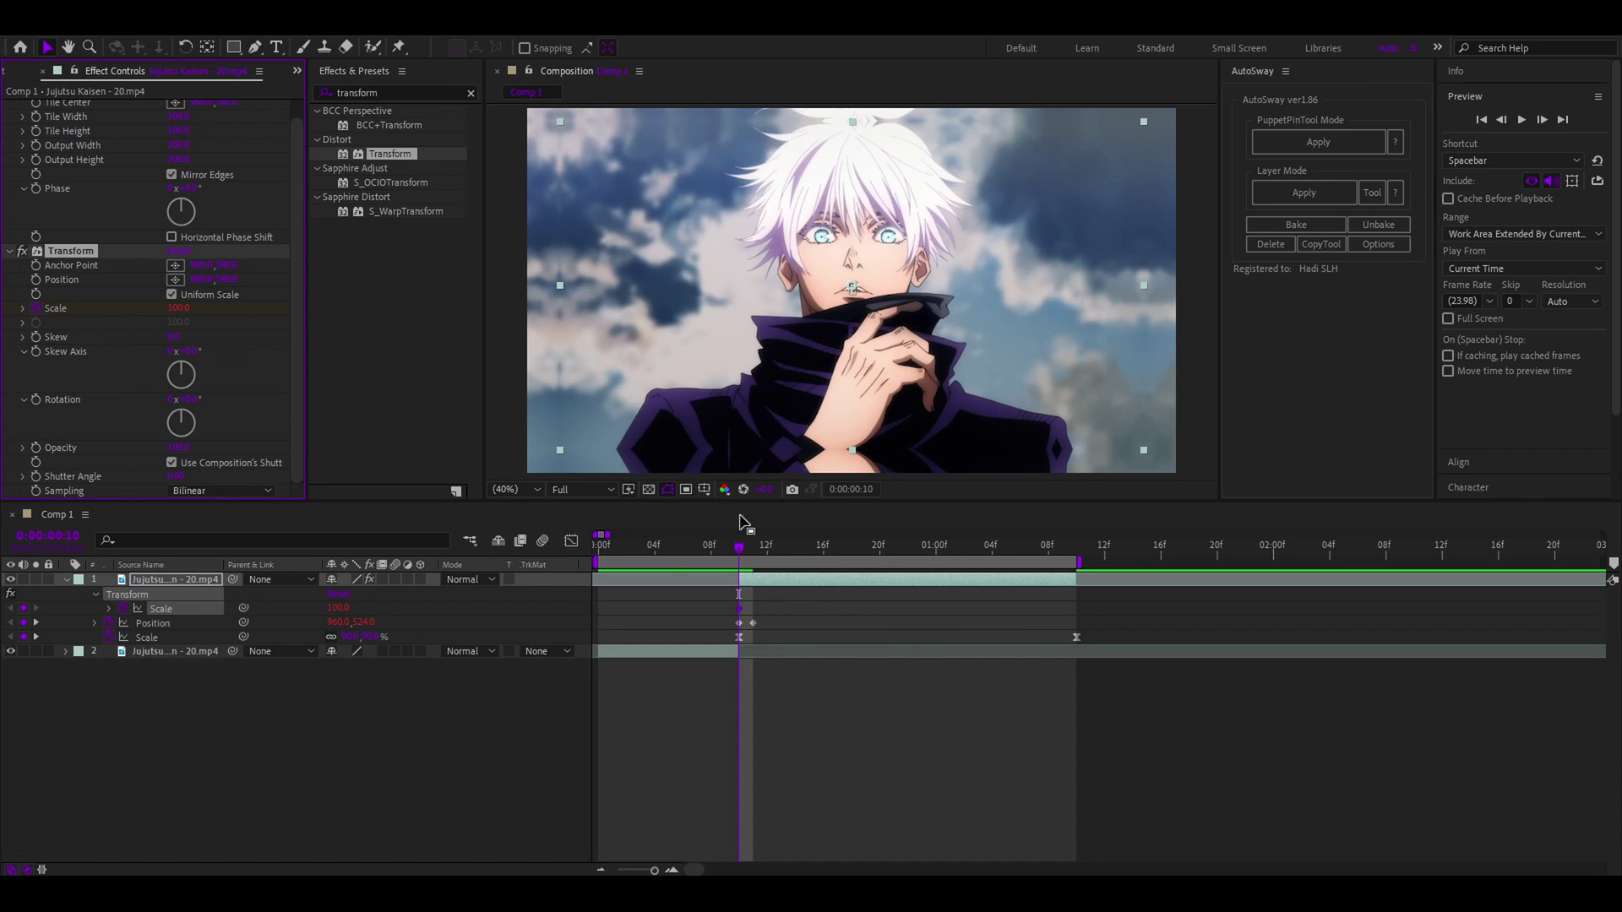
pyautogui.click(753, 545)
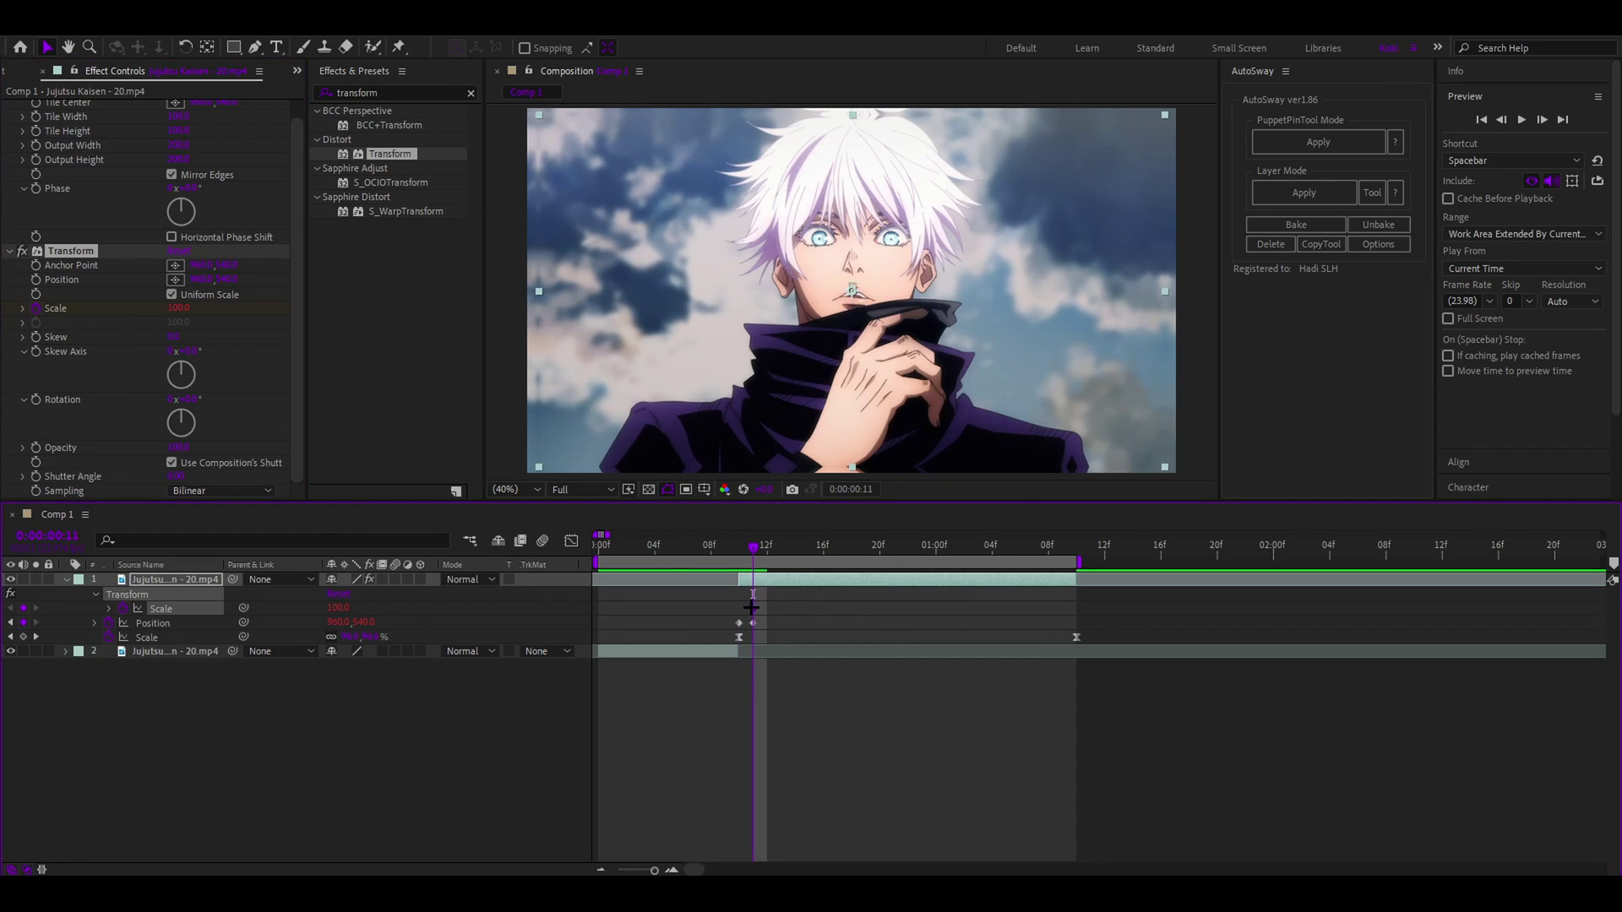
pyautogui.click(740, 546)
pyautogui.click(341, 608)
pyautogui.write('90')
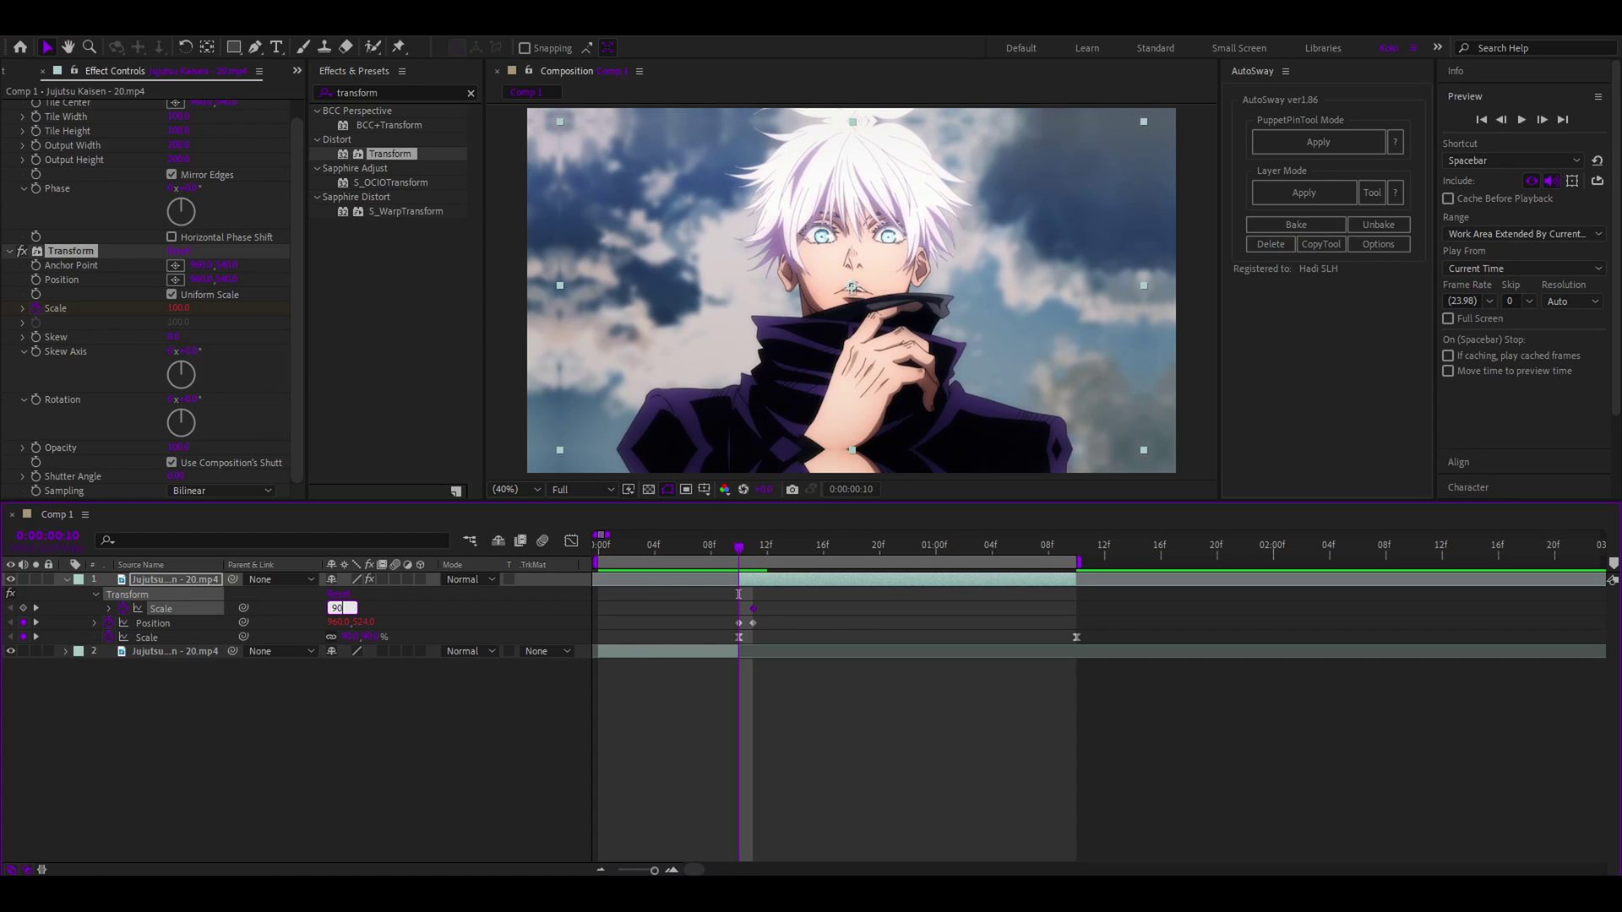
pyautogui.press('Return')
# - Preview the scale bounce and compare the Transform Scale values at 0:00:00:10 and 0:00:00:11
pyautogui.press('space')
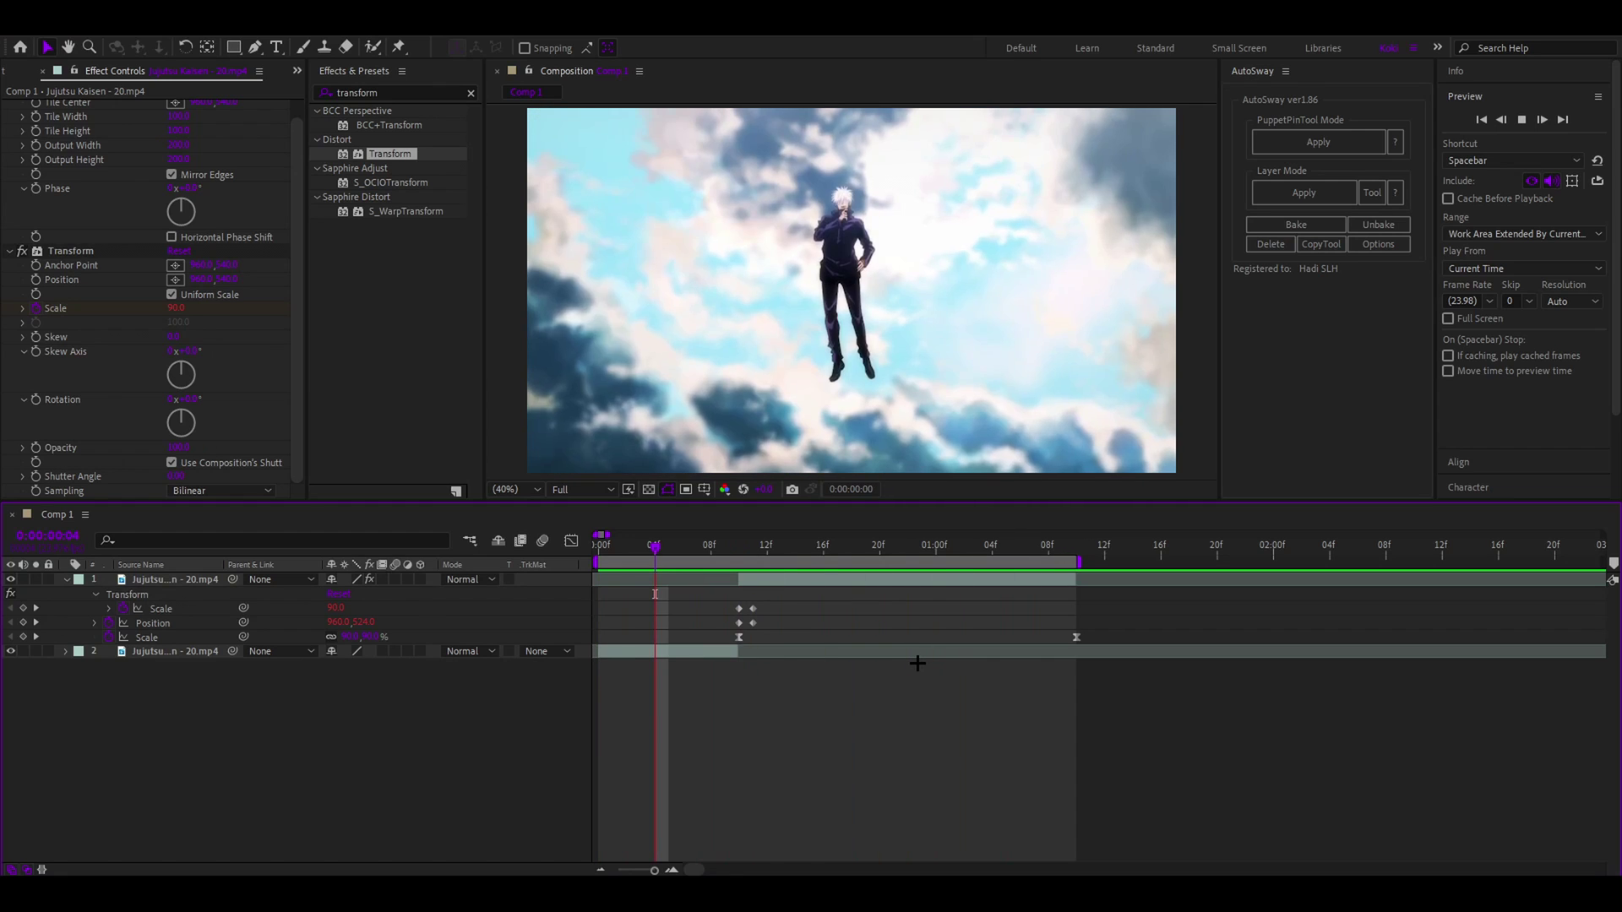
pyautogui.click(740, 547)
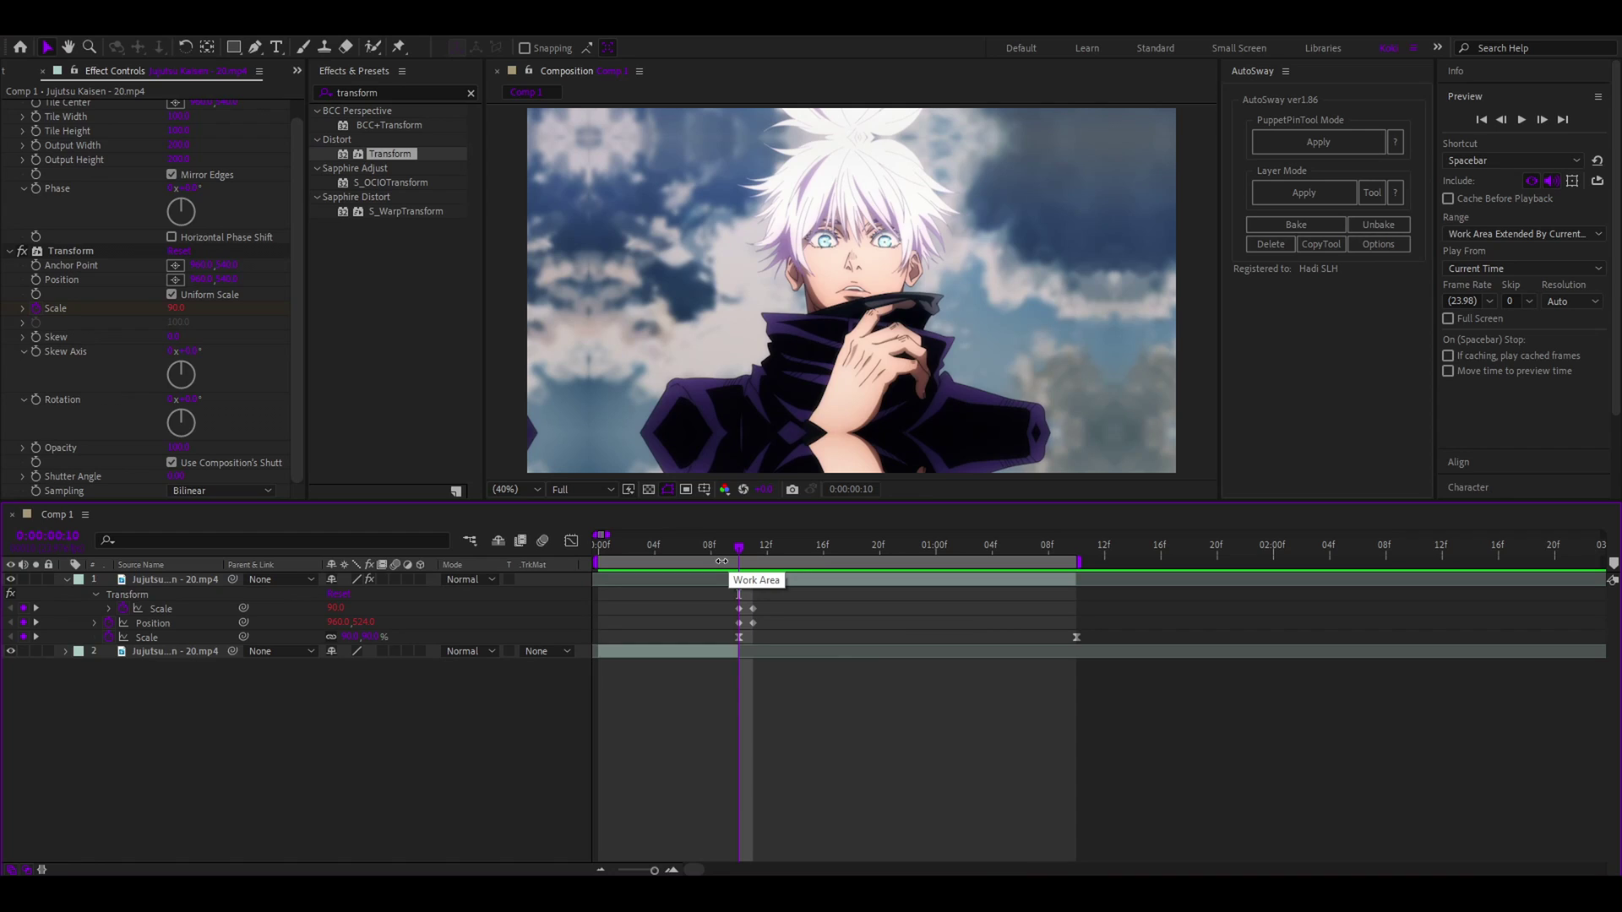
pyautogui.press("'")
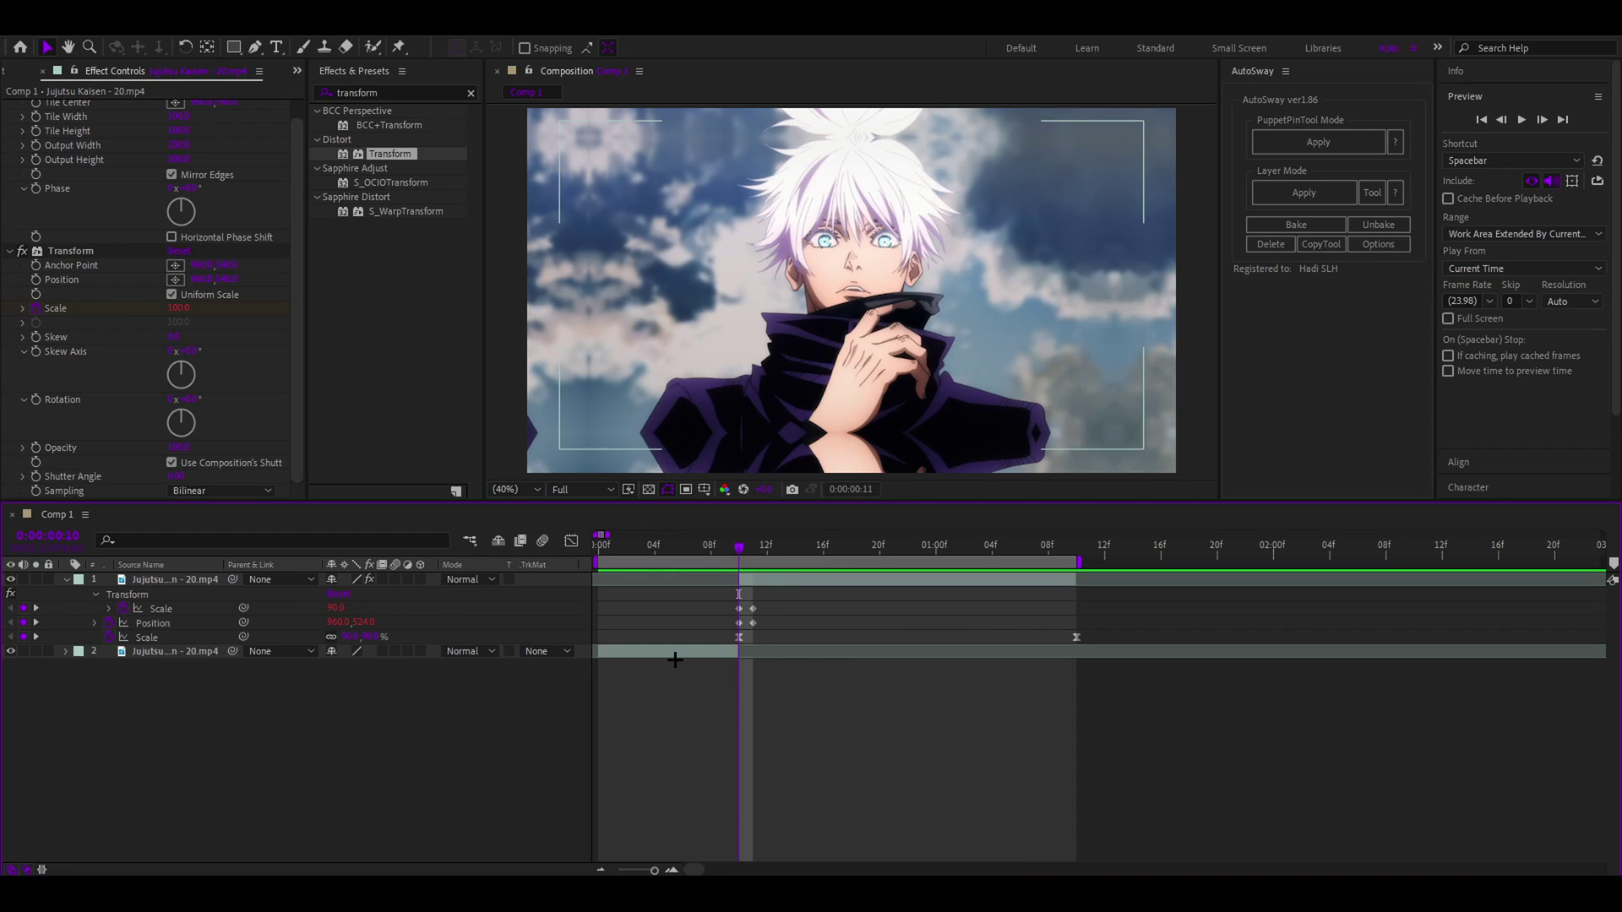
pyautogui.press('pagedown')
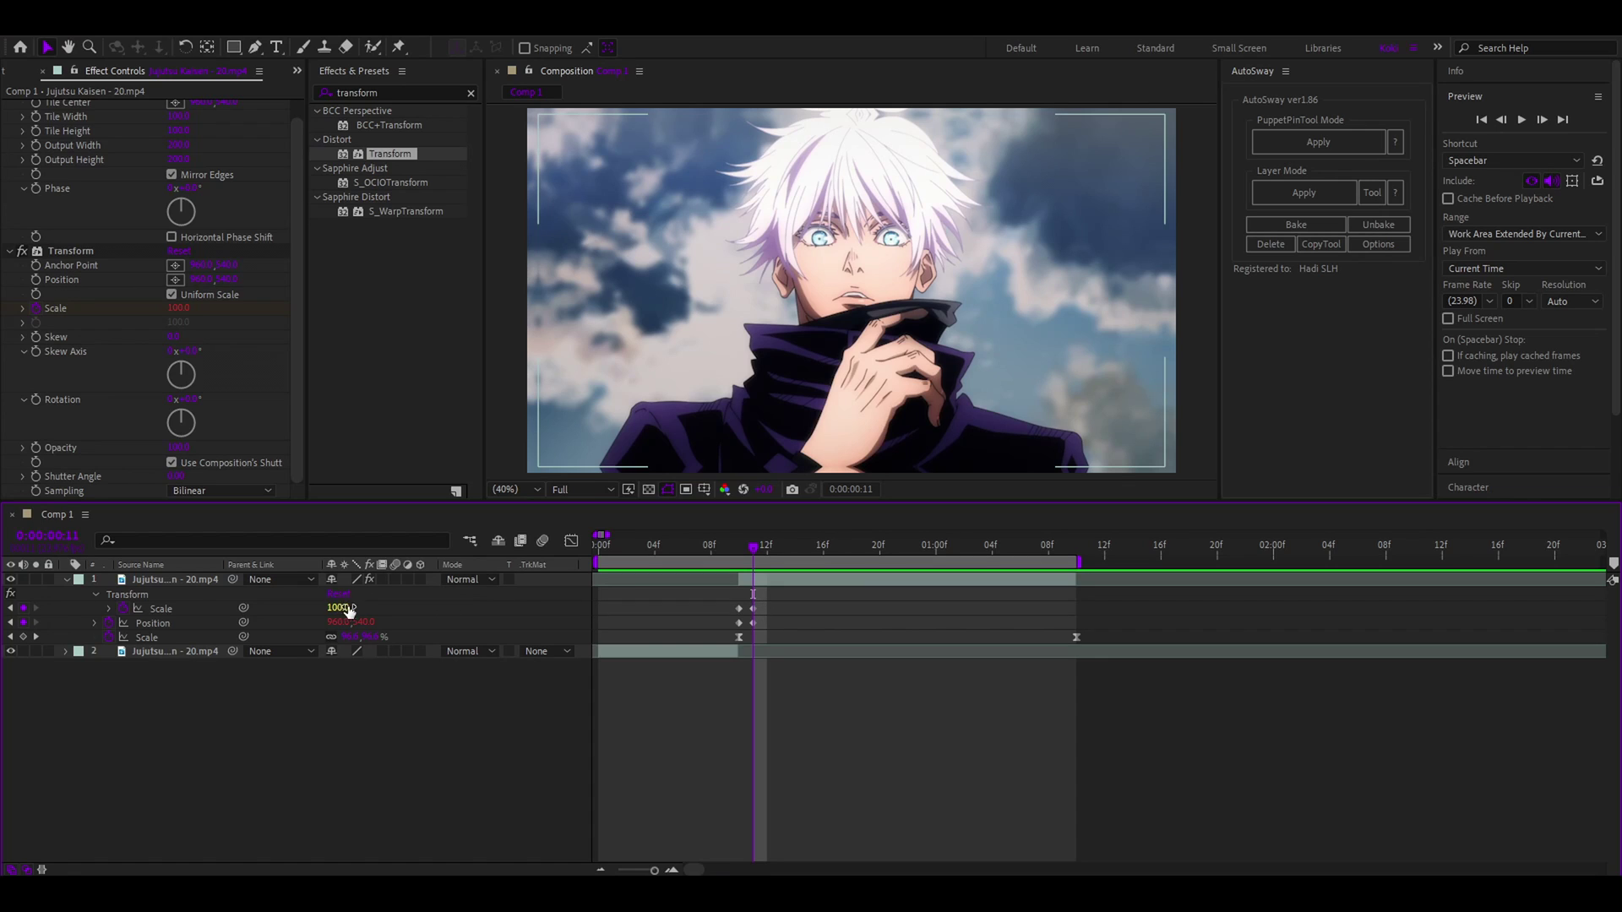
pyautogui.press('pageup')
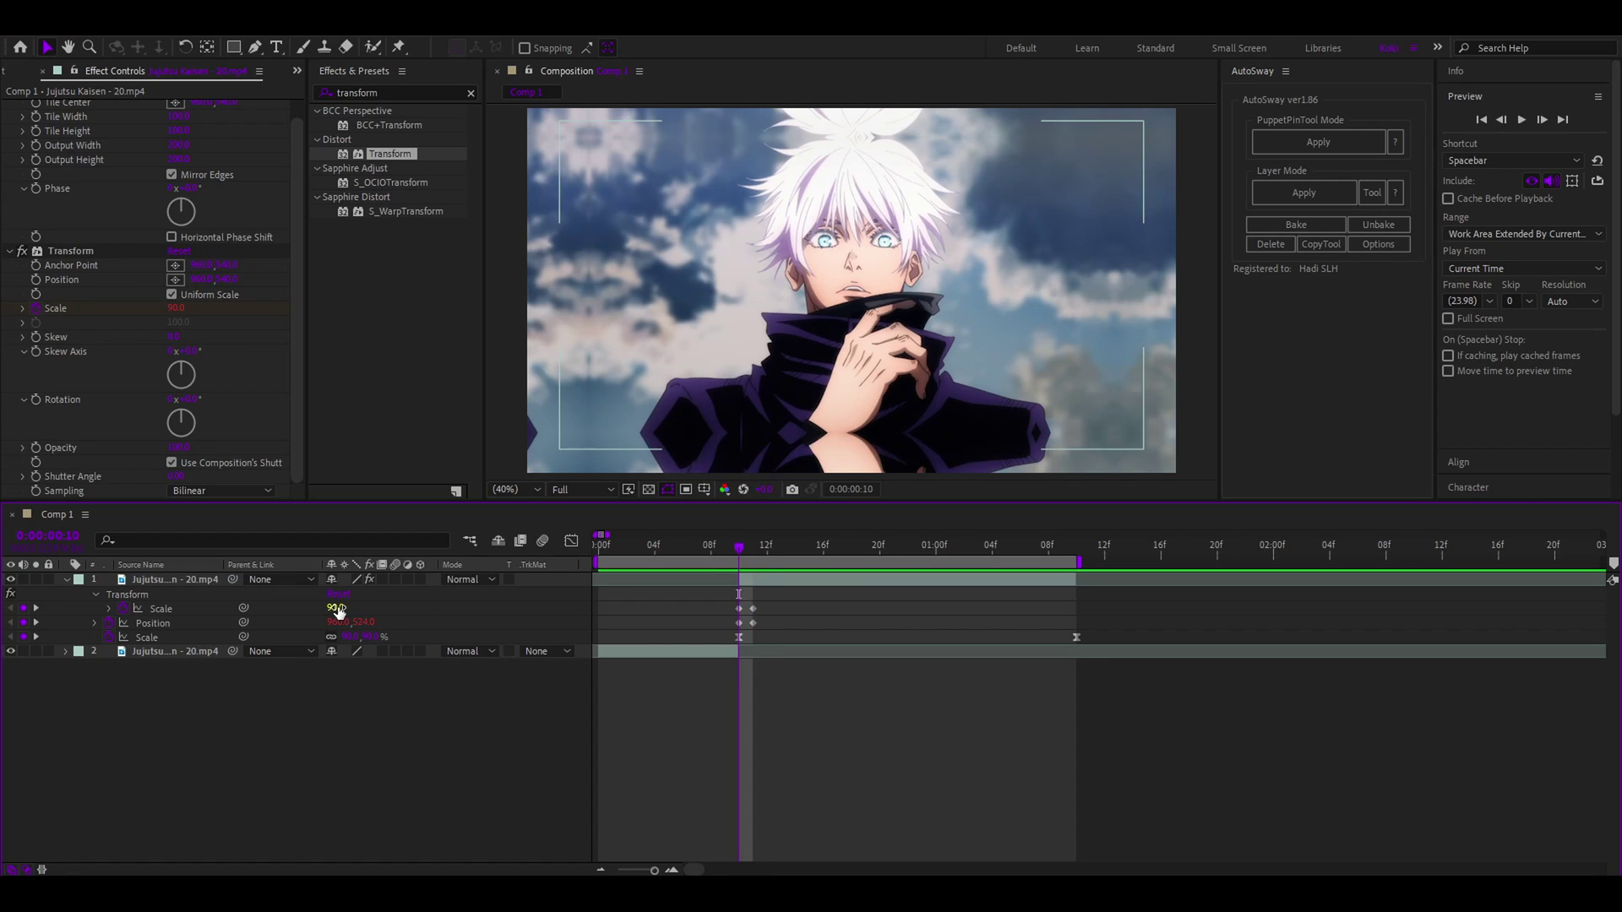
# - Try a Transform Scale of 110 at 0:00:00:10 and preview the reversed bounce
pyautogui.click(338, 608)
pyautogui.write('110')
pyautogui.press('Return')
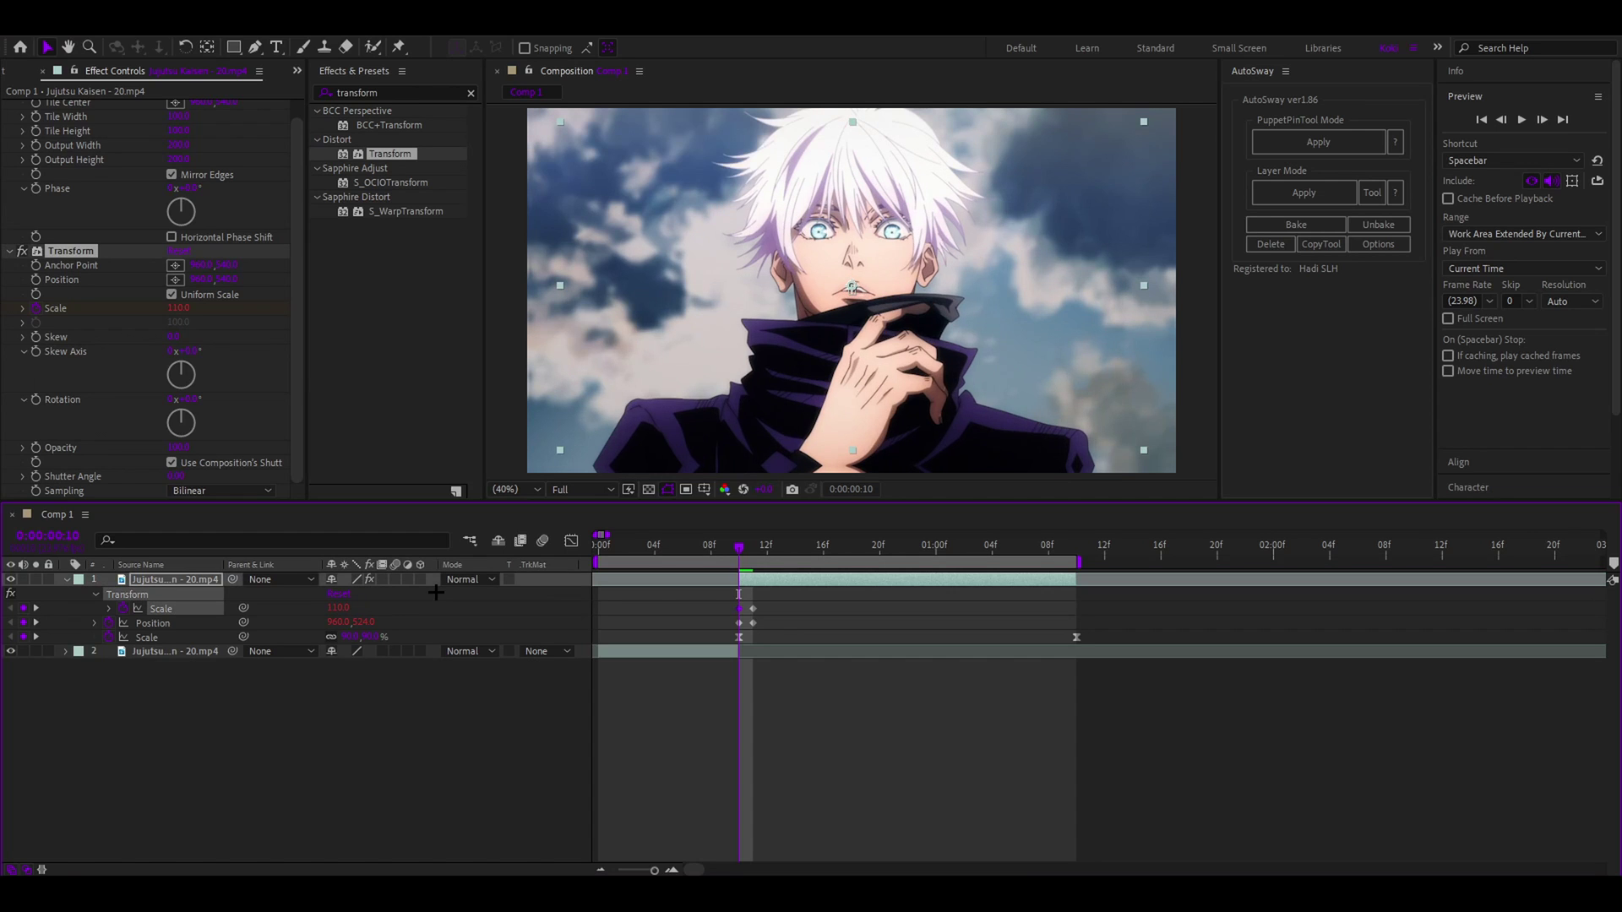
pyautogui.press('pagedown')
pyautogui.press('space')
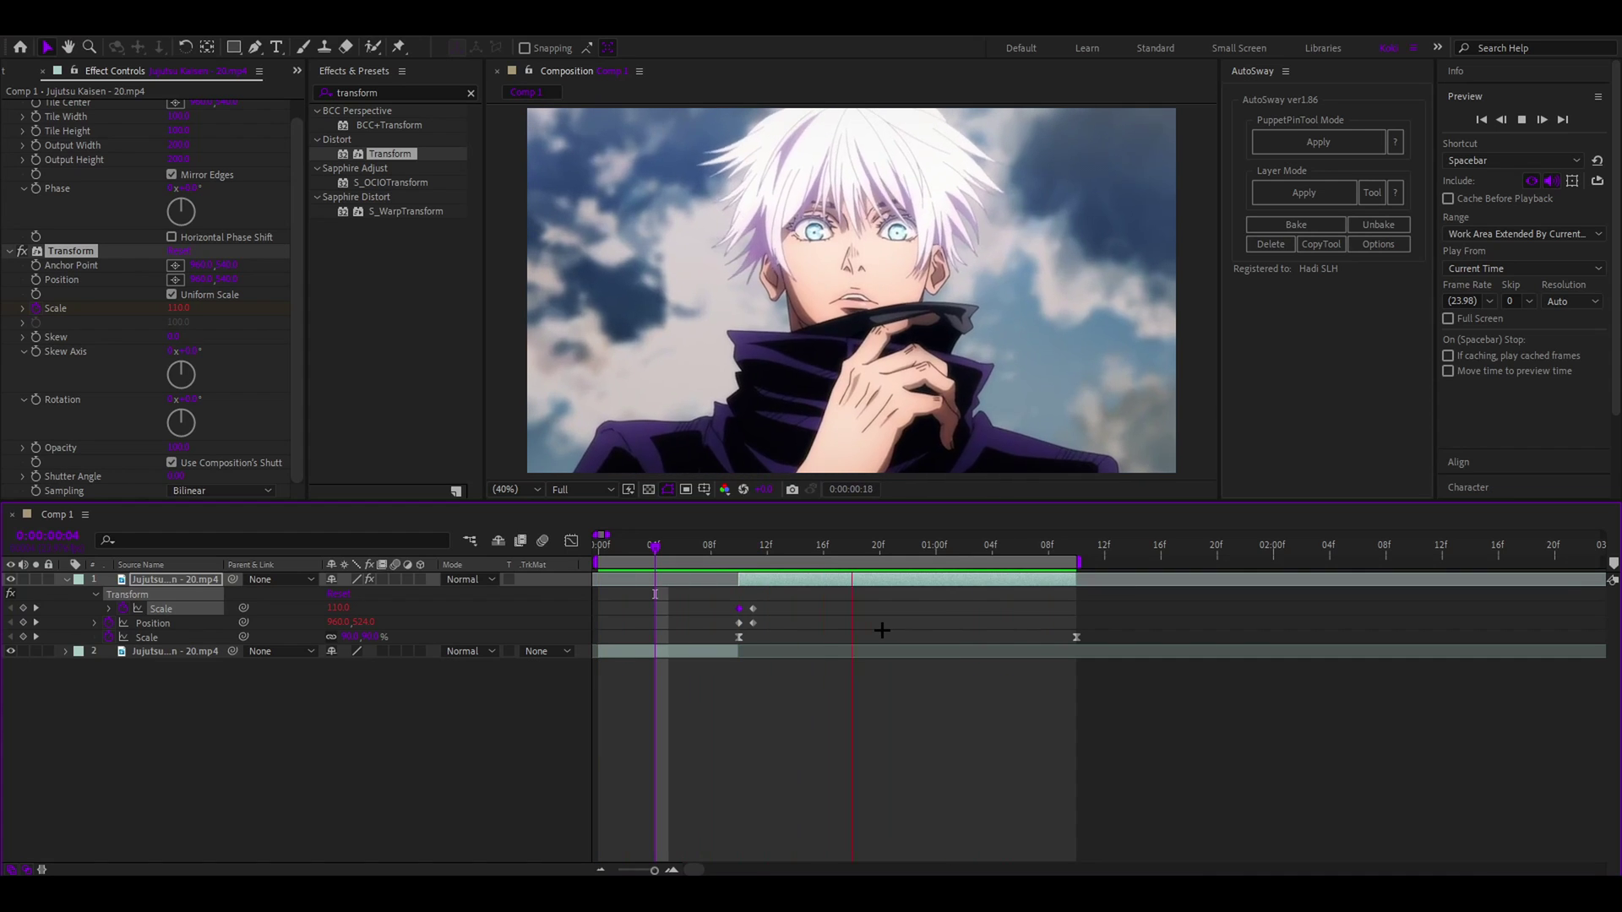
pyautogui.click(823, 598)
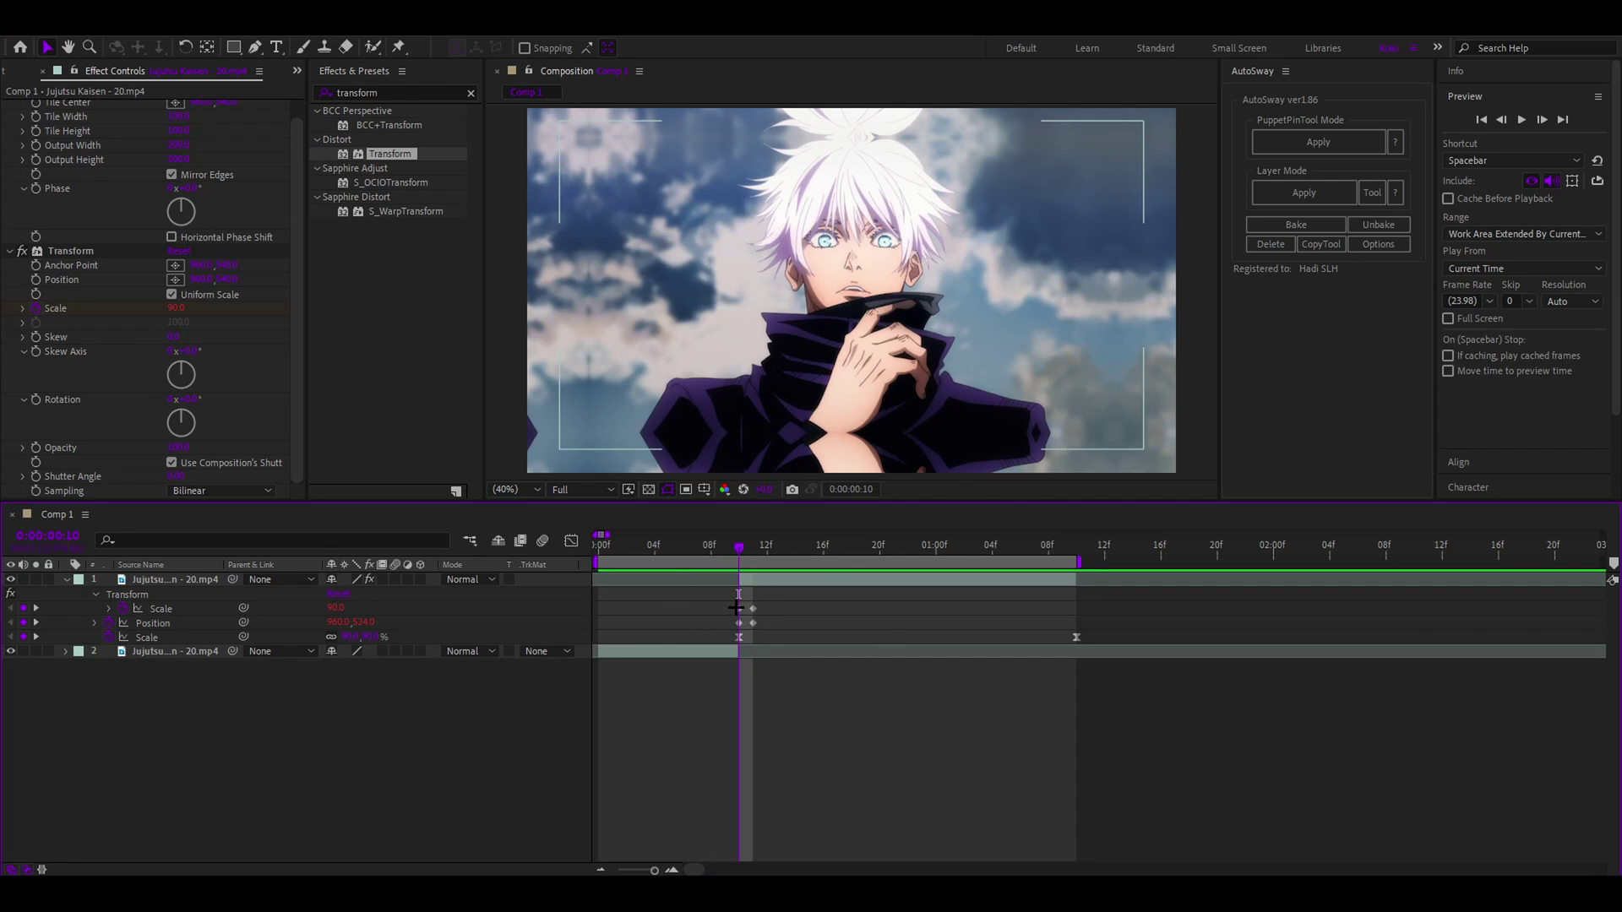
# - Check the Transform Scale keyframe at 0:00:00:10 and display the expressions on the first layer's Scale and Position
pyautogui.moveTo(736, 607)
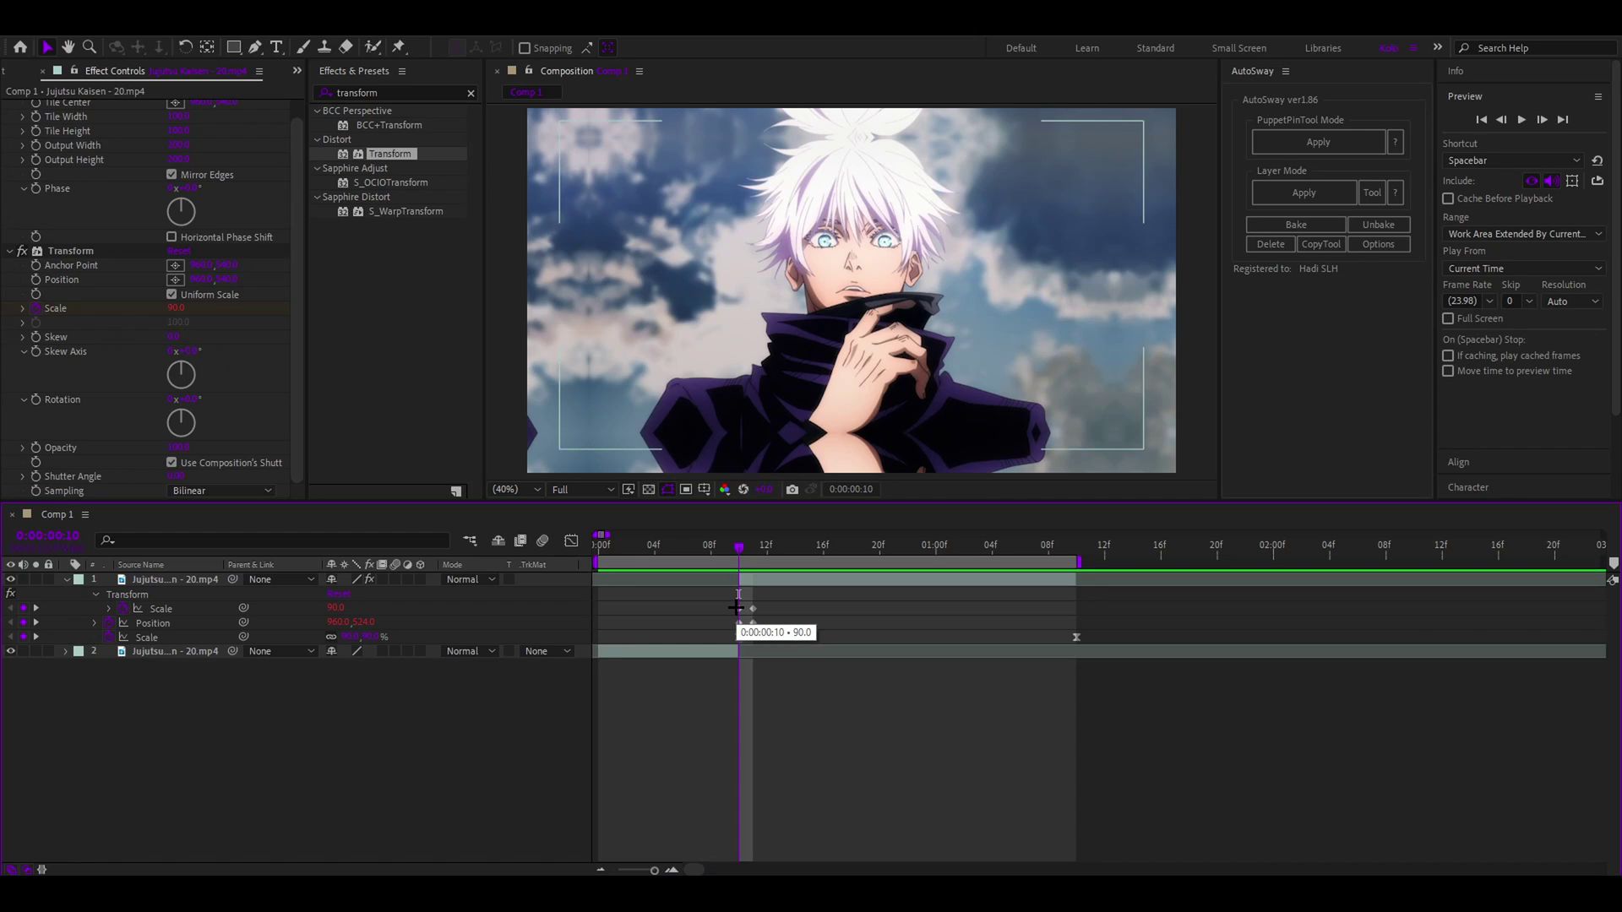
pyautogui.click(778, 580)
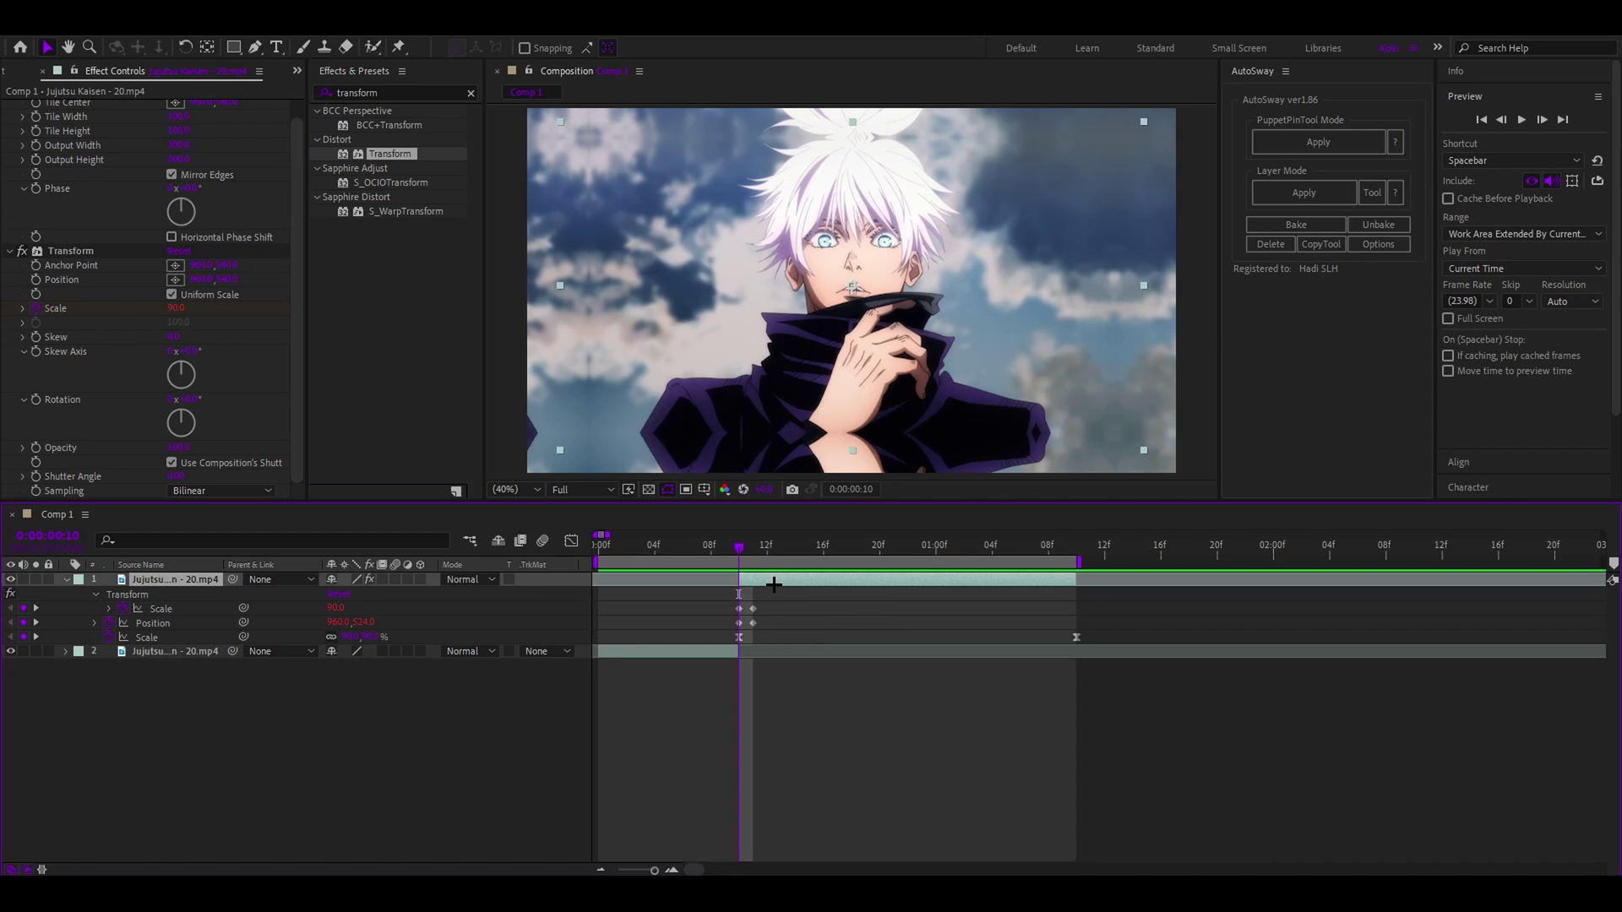
pyautogui.hotkey('ctrl', 'v')
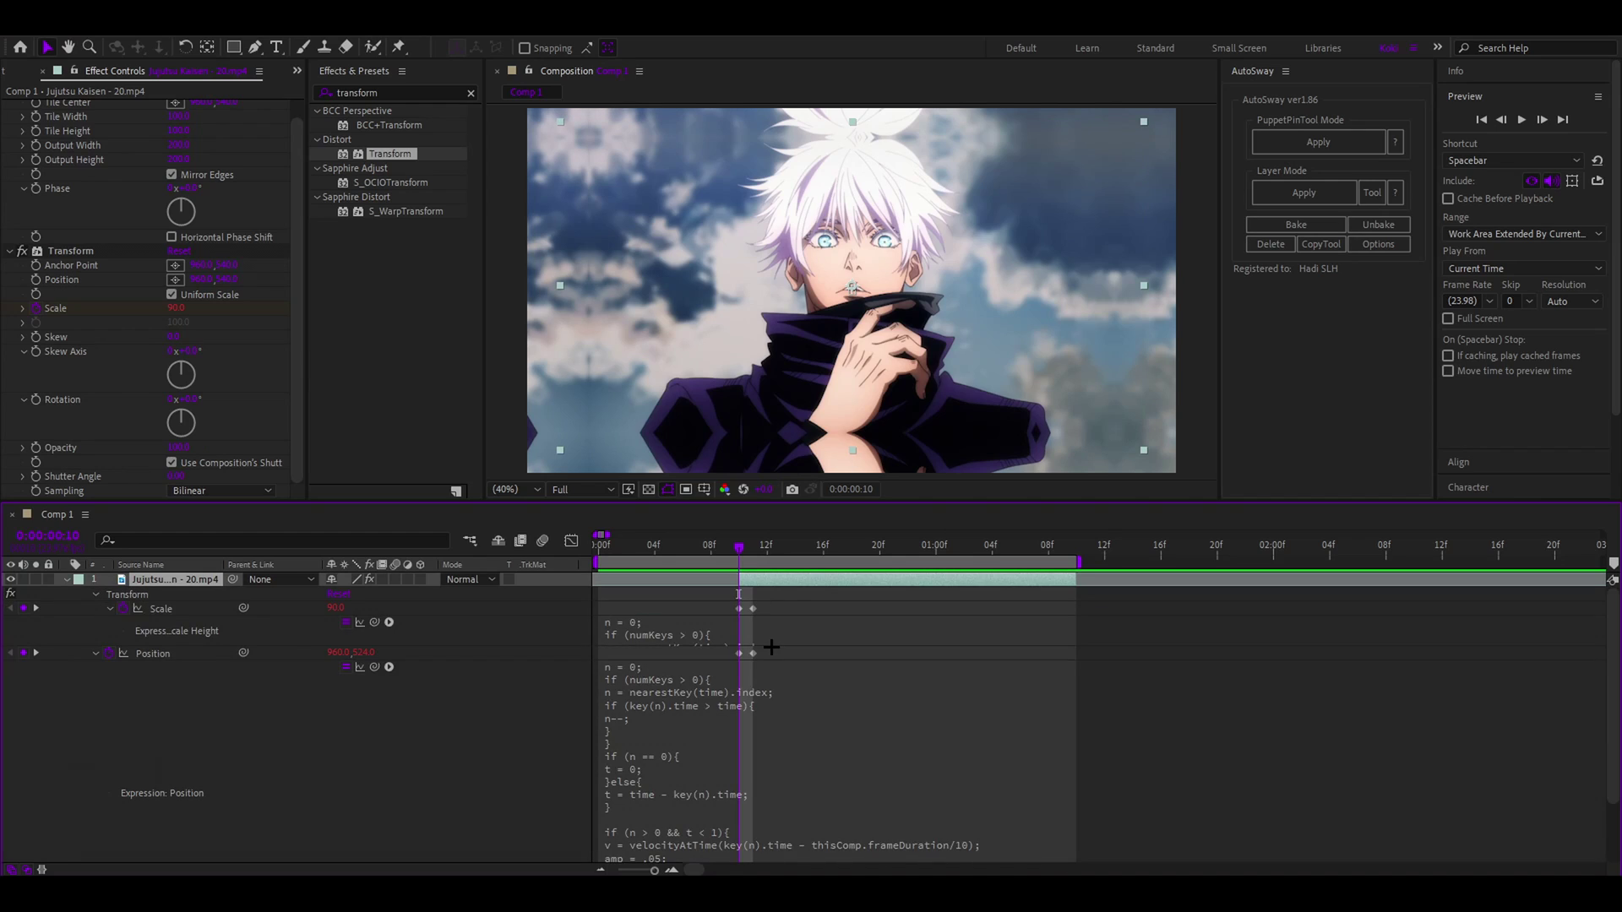
# - Examine the amp, freq and decay variables in the first layer's Position expression
pyautogui.press('e')
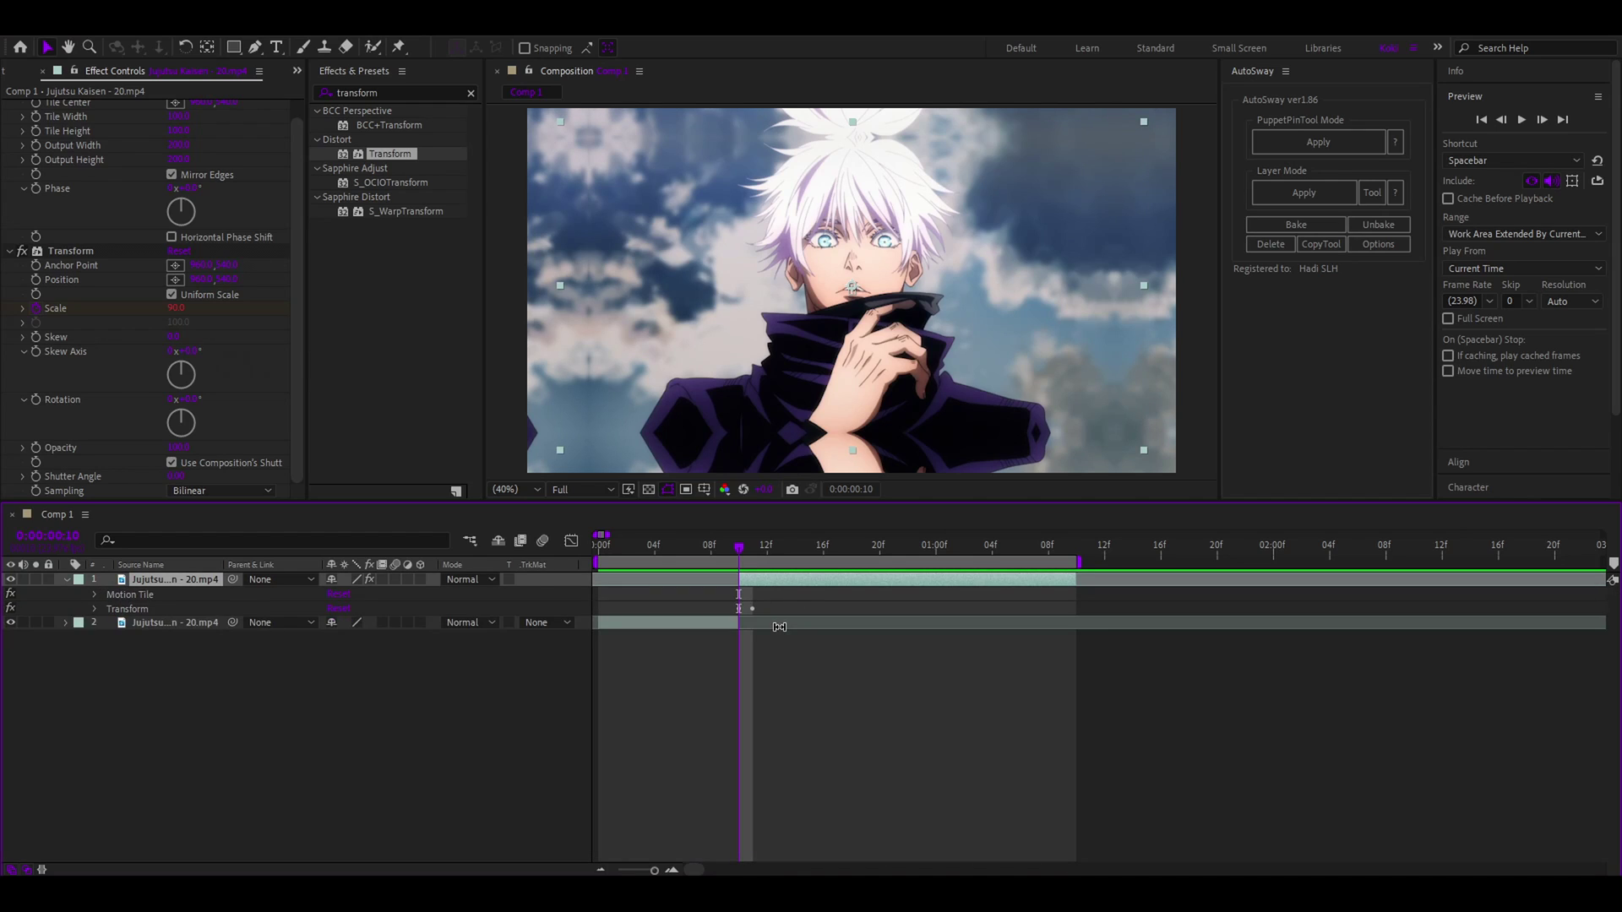
pyautogui.press('e')
pyautogui.press('e')
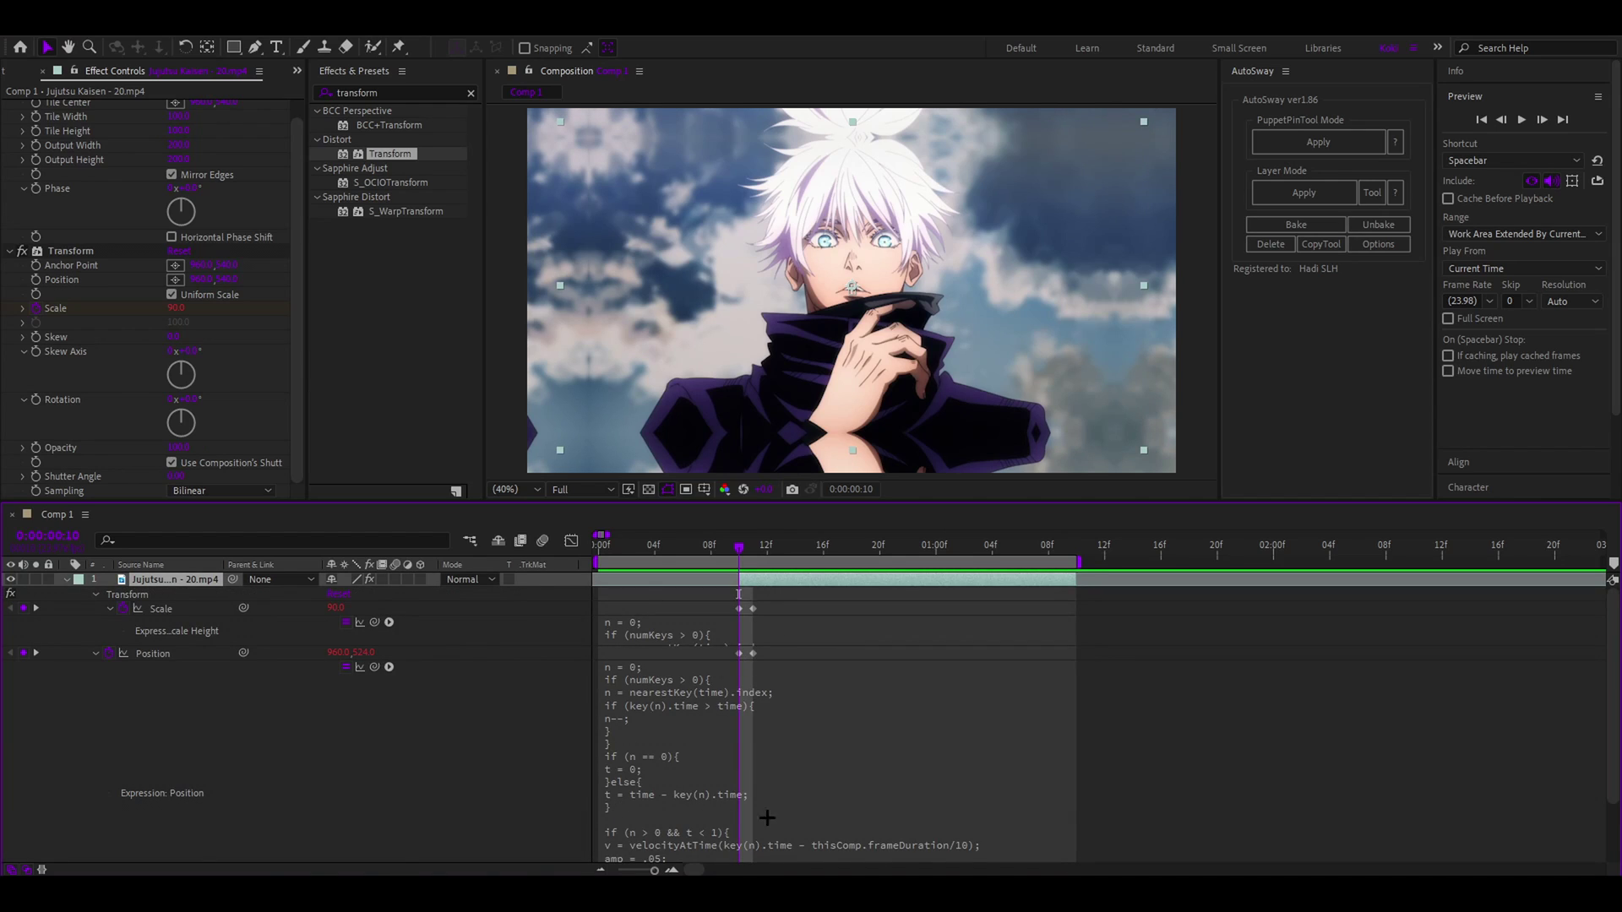
pyautogui.scroll(-2, 837, 777)
pyautogui.scroll(2, 760, 714)
pyautogui.click(160, 654)
pyautogui.scroll(-2, 722, 743)
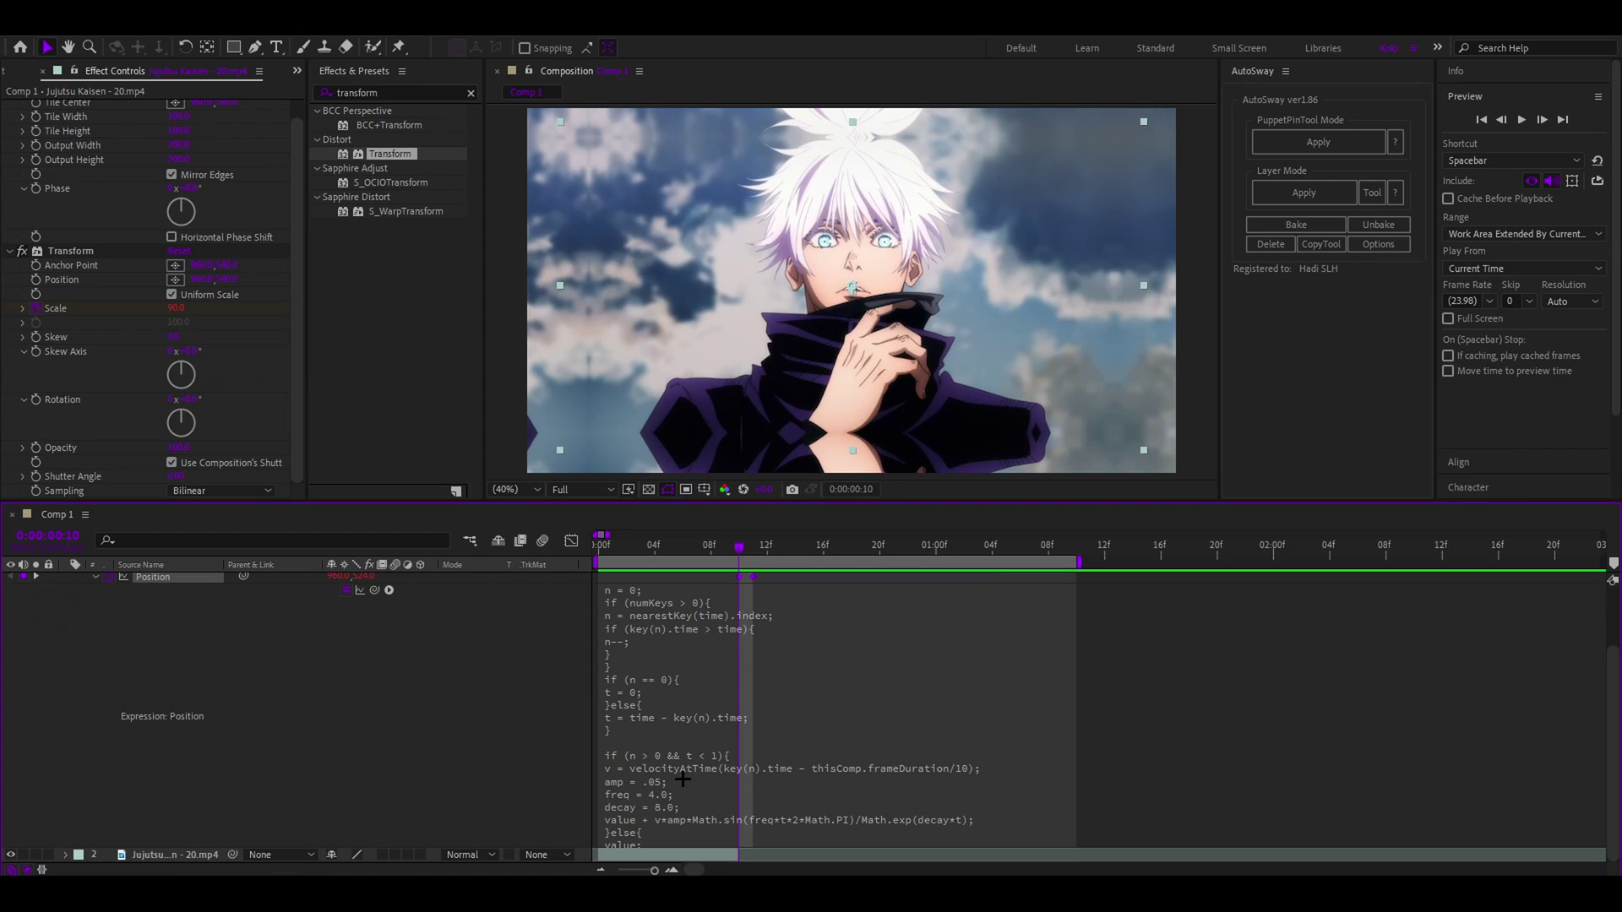
pyautogui.click(693, 777)
pyautogui.click(692, 777)
pyautogui.moveTo(675, 792); pyautogui.dragTo(656, 791)
pyautogui.doubleClick(665, 805)
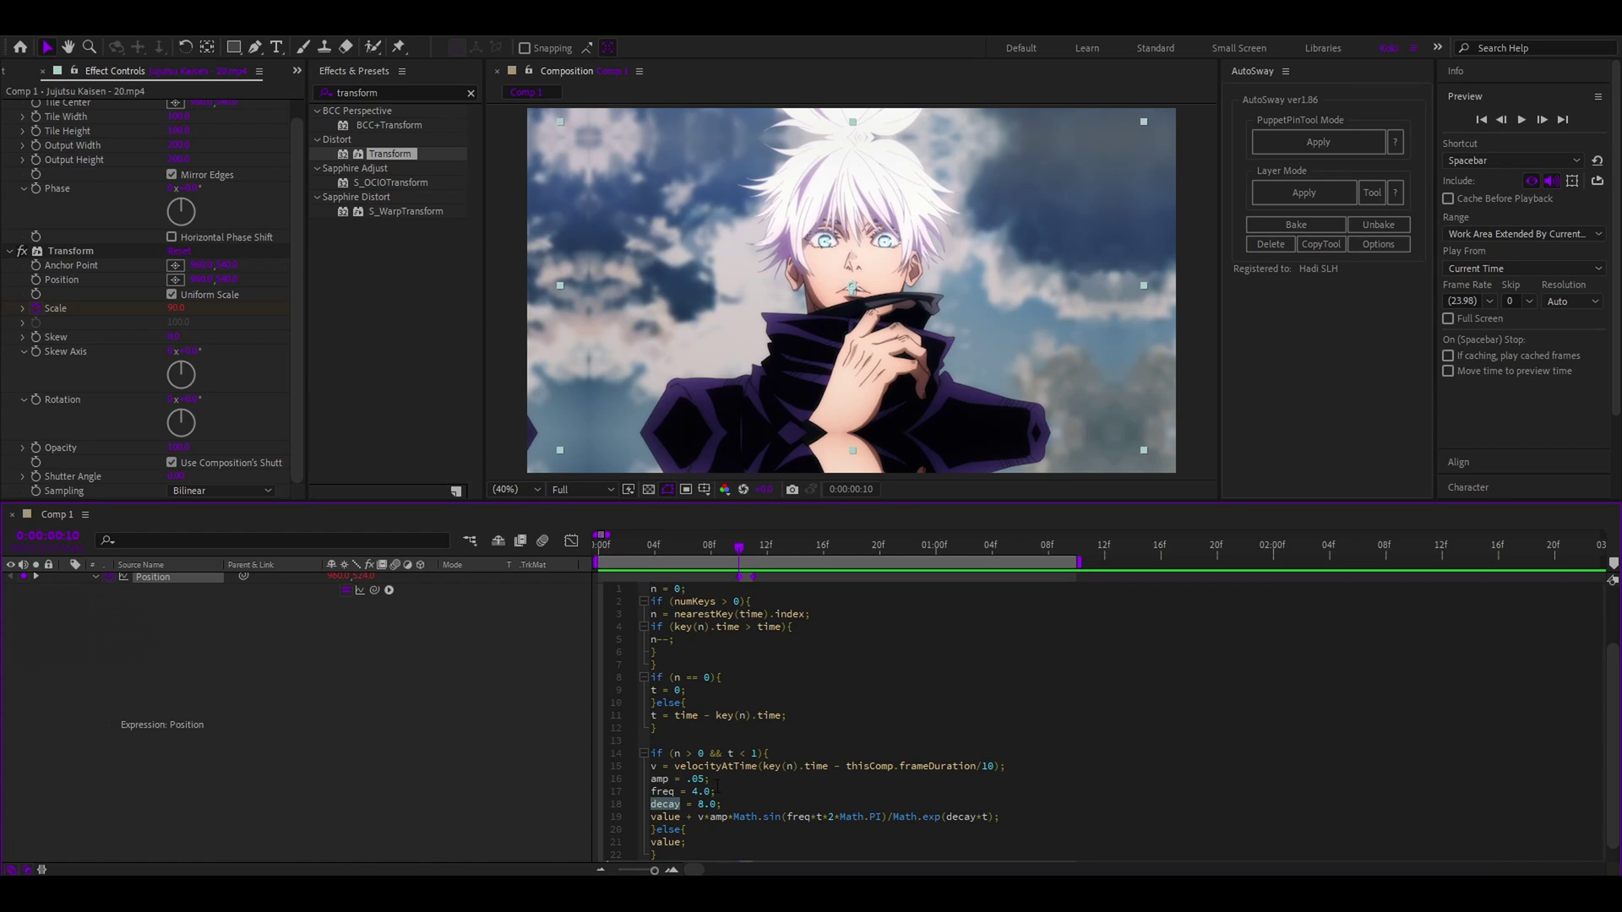
# - Try the S_Shake effect on the first layer to compare its shake parameters, and delete it
pyautogui.click(397, 93)
pyautogui.write('s_shake')
pyautogui.moveTo(389, 182); pyautogui.dragTo(110, 399)
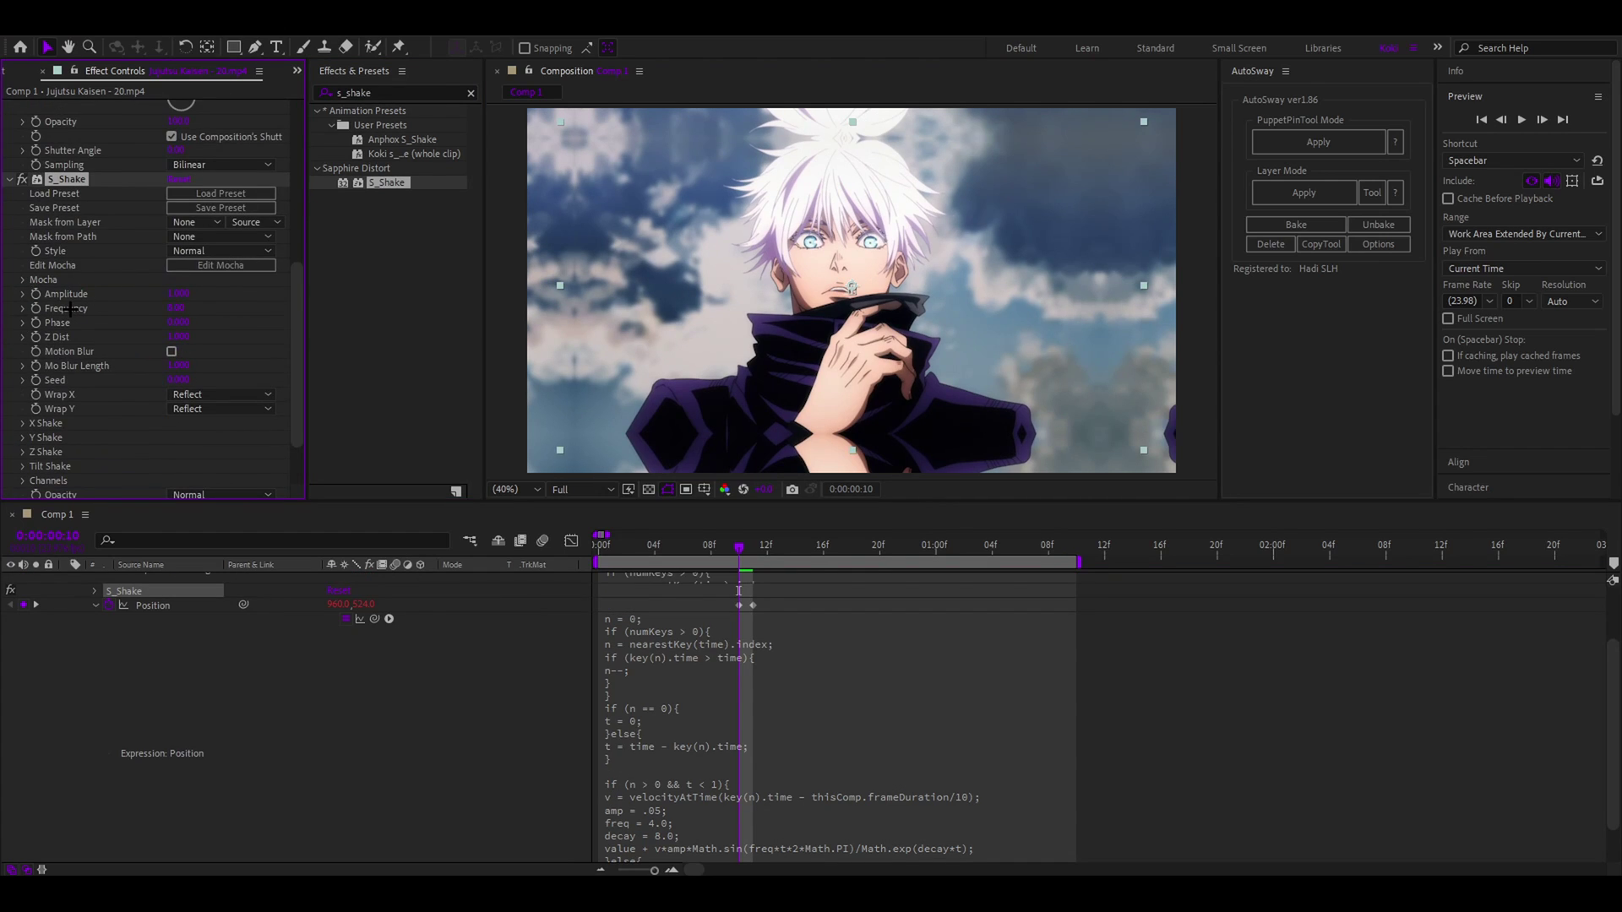
pyautogui.scroll(-3, 70, 309)
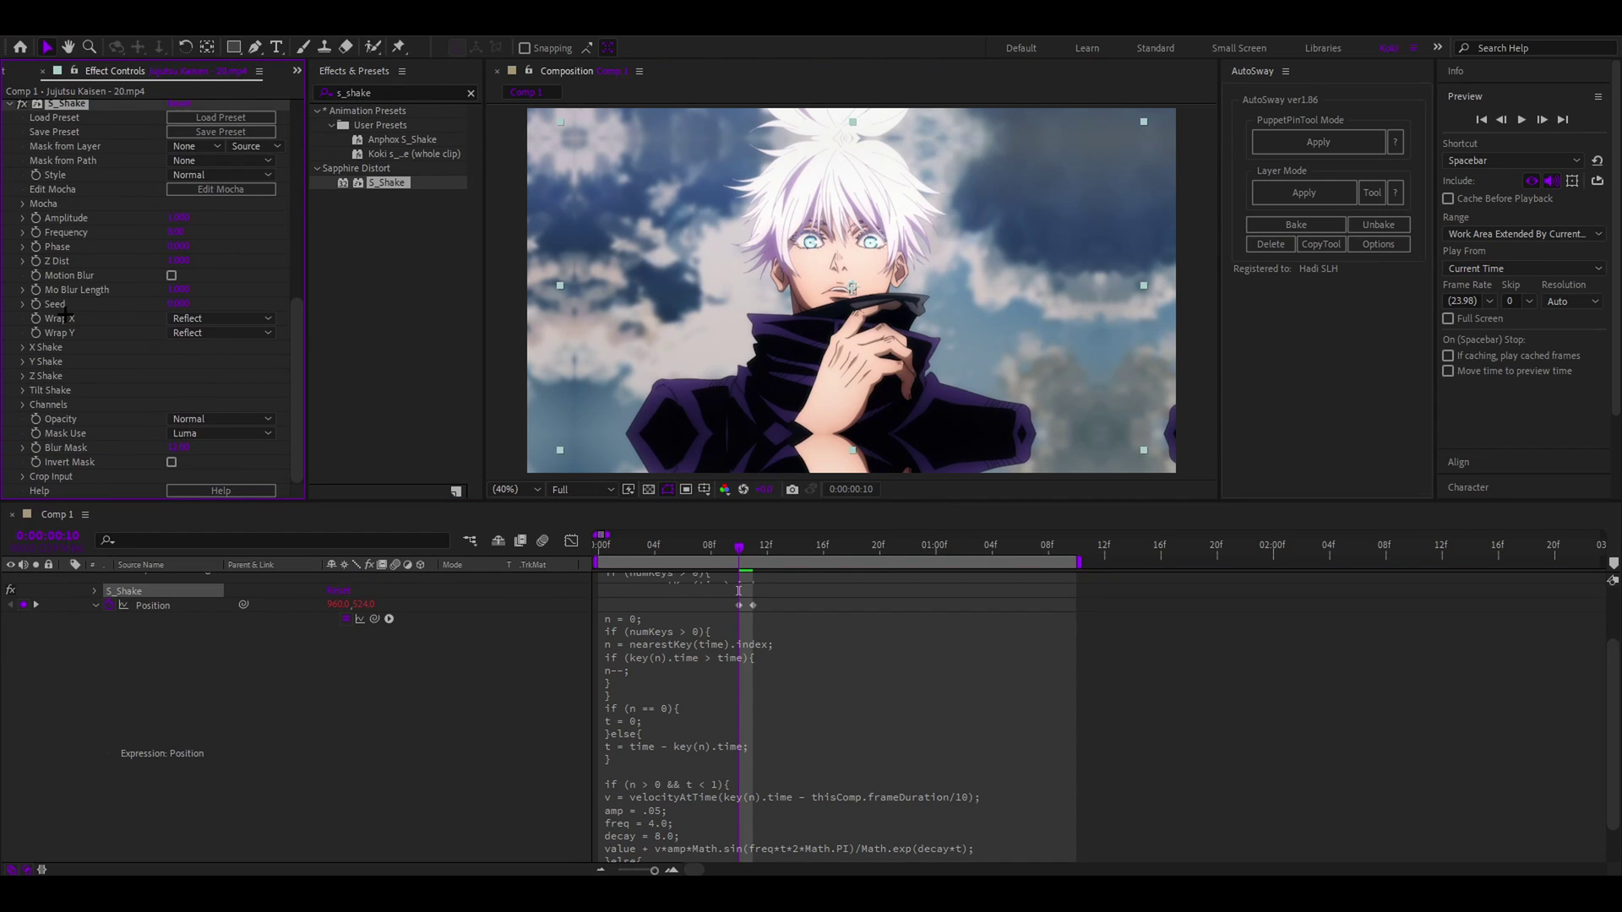
pyautogui.scroll(4, 60, 319)
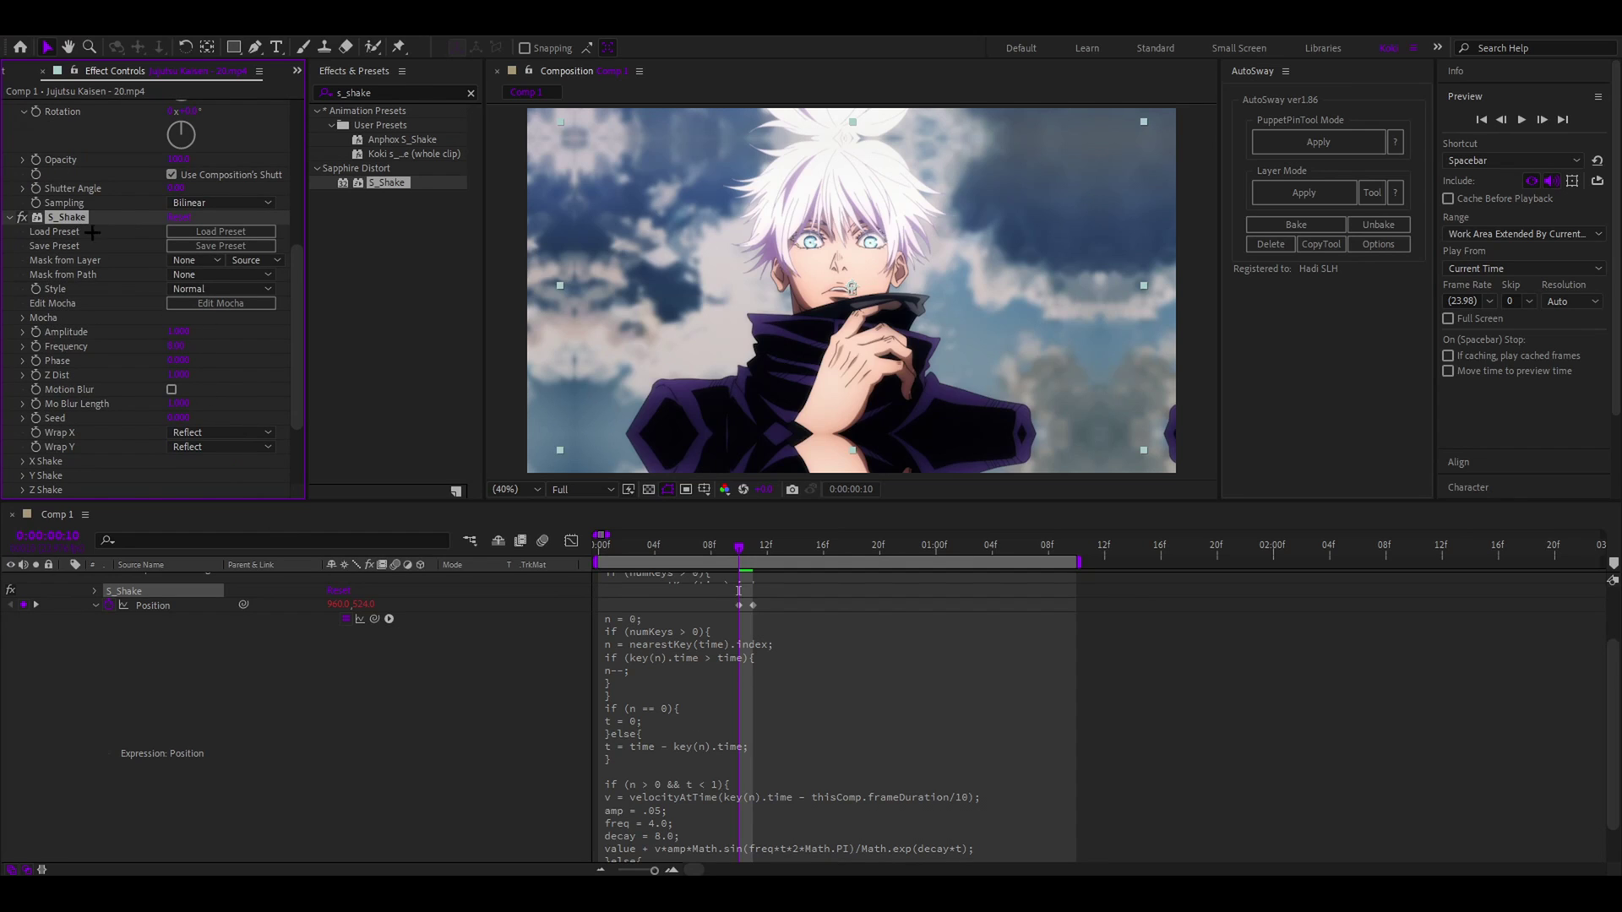
pyautogui.press('Delete')
# - Set amp to .1, freq to 10.0 and decay to 20.0 in the first layer's Position expression
pyautogui.click(702, 773)
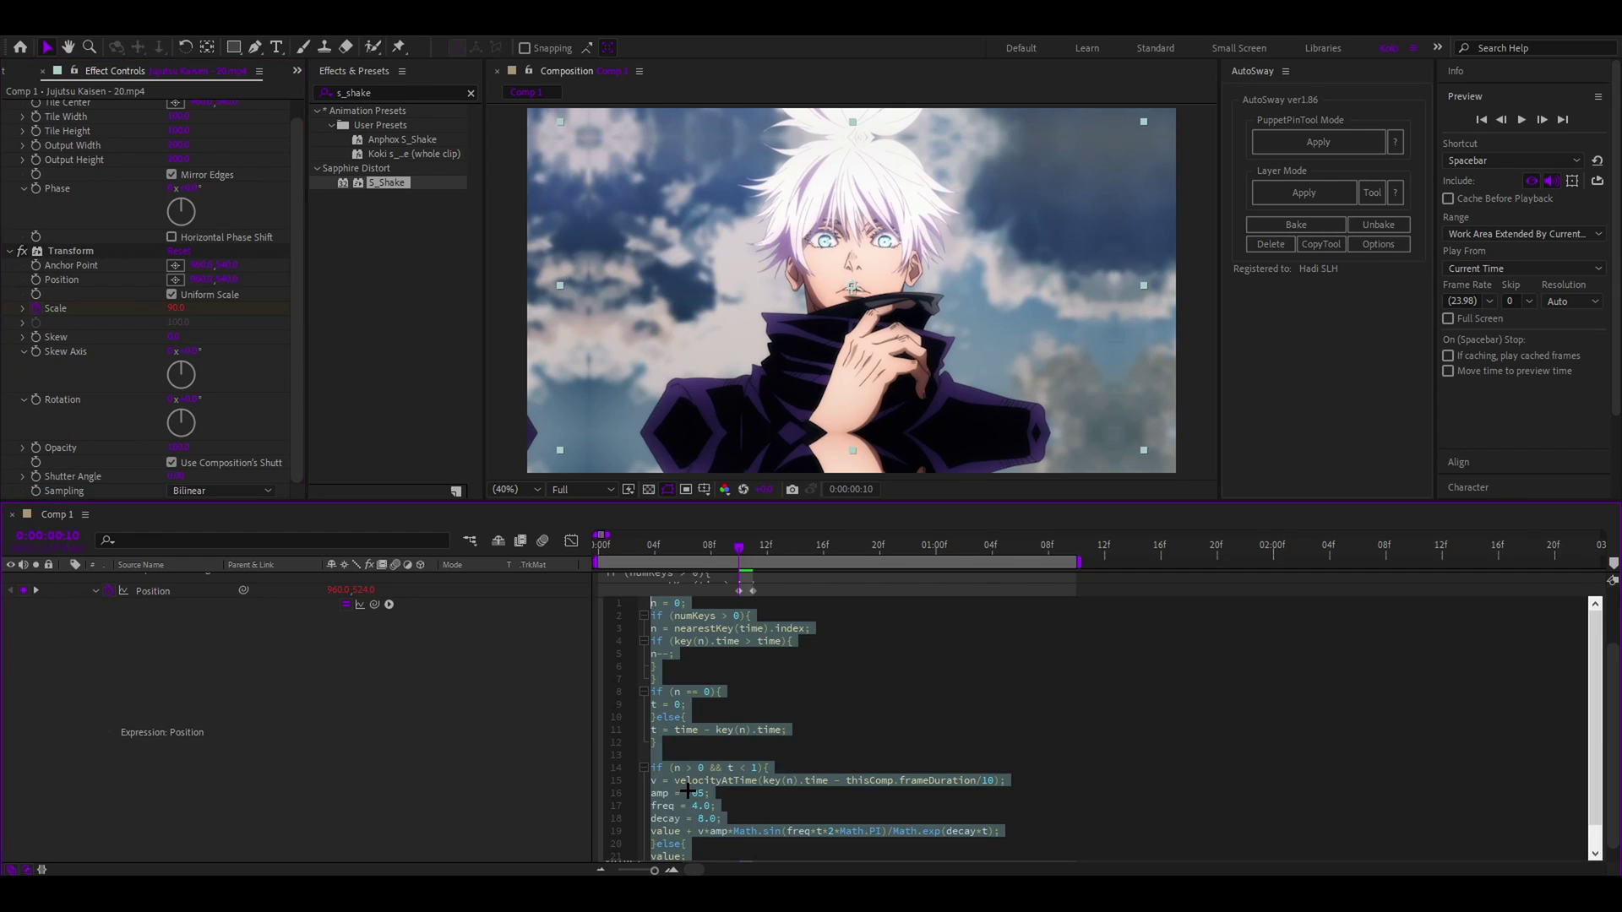
pyautogui.click(705, 794)
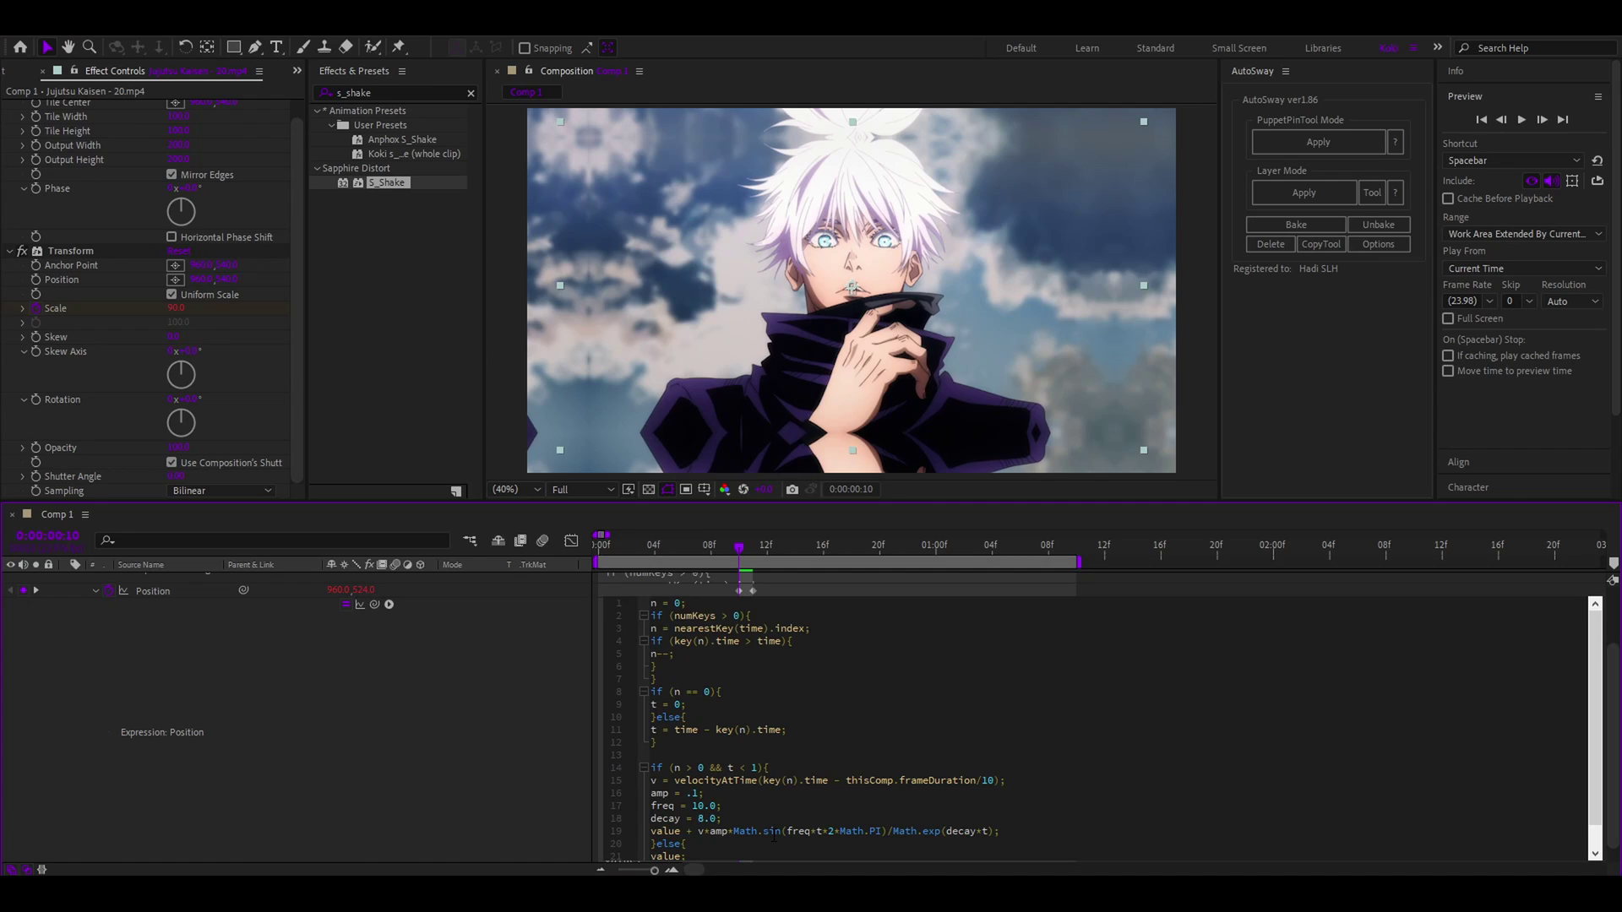
pyautogui.press('BackSpace')
pyautogui.write('20')
pyautogui.press('BackSpace')
pyautogui.write('0')
pyautogui.click(821, 582)
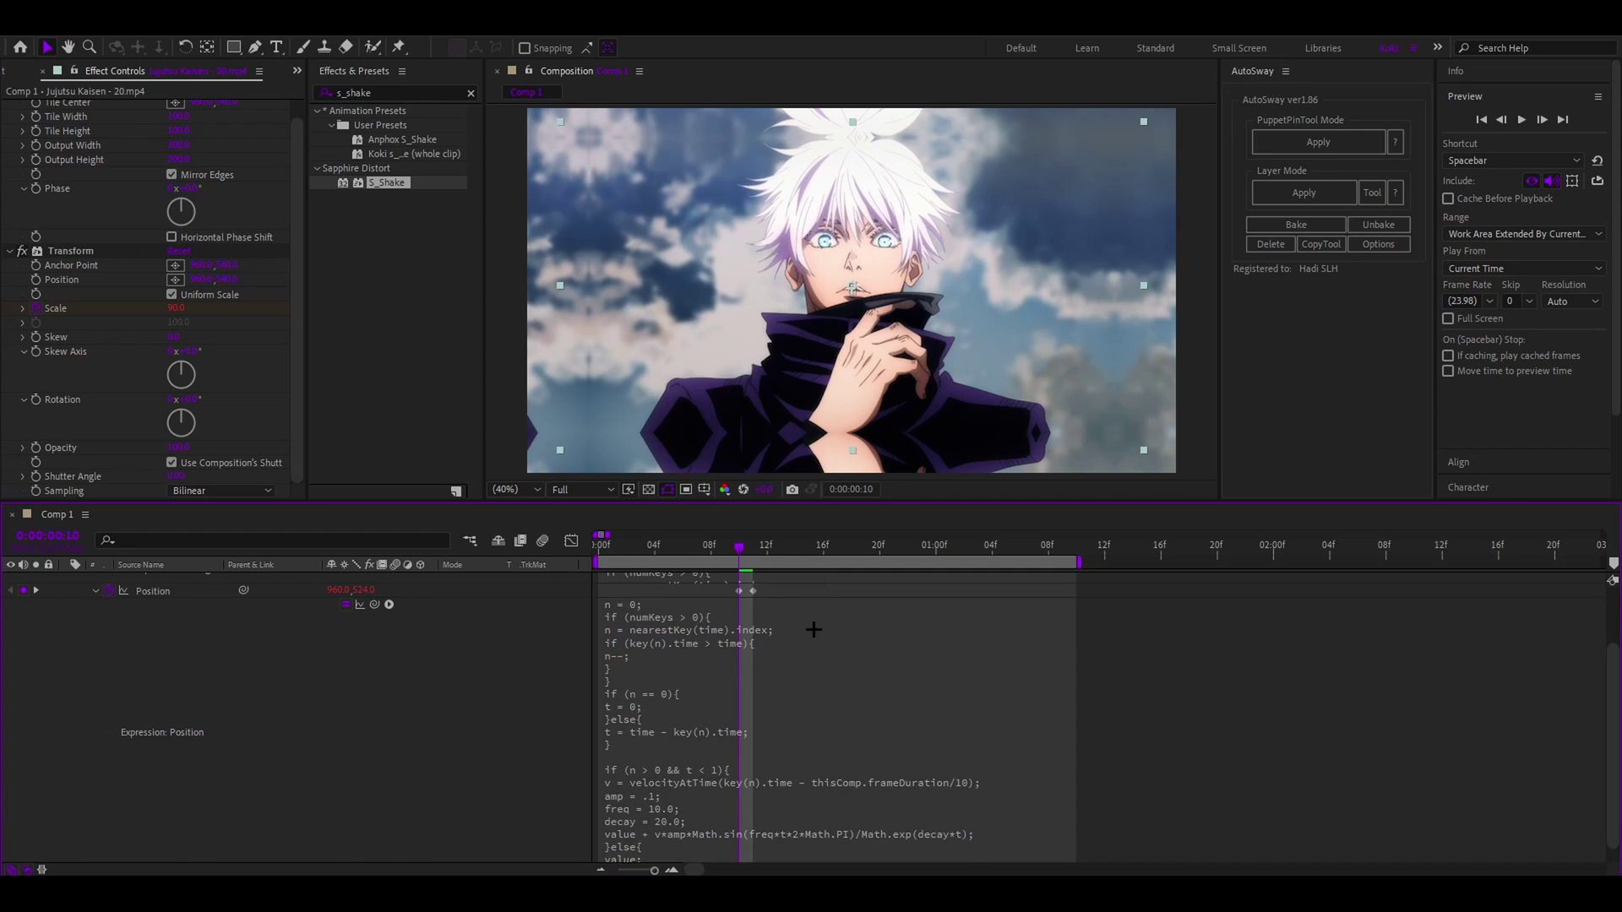
# - Preview the shake and set amp to .4 in the first layer's Position expression
pyautogui.press('space')
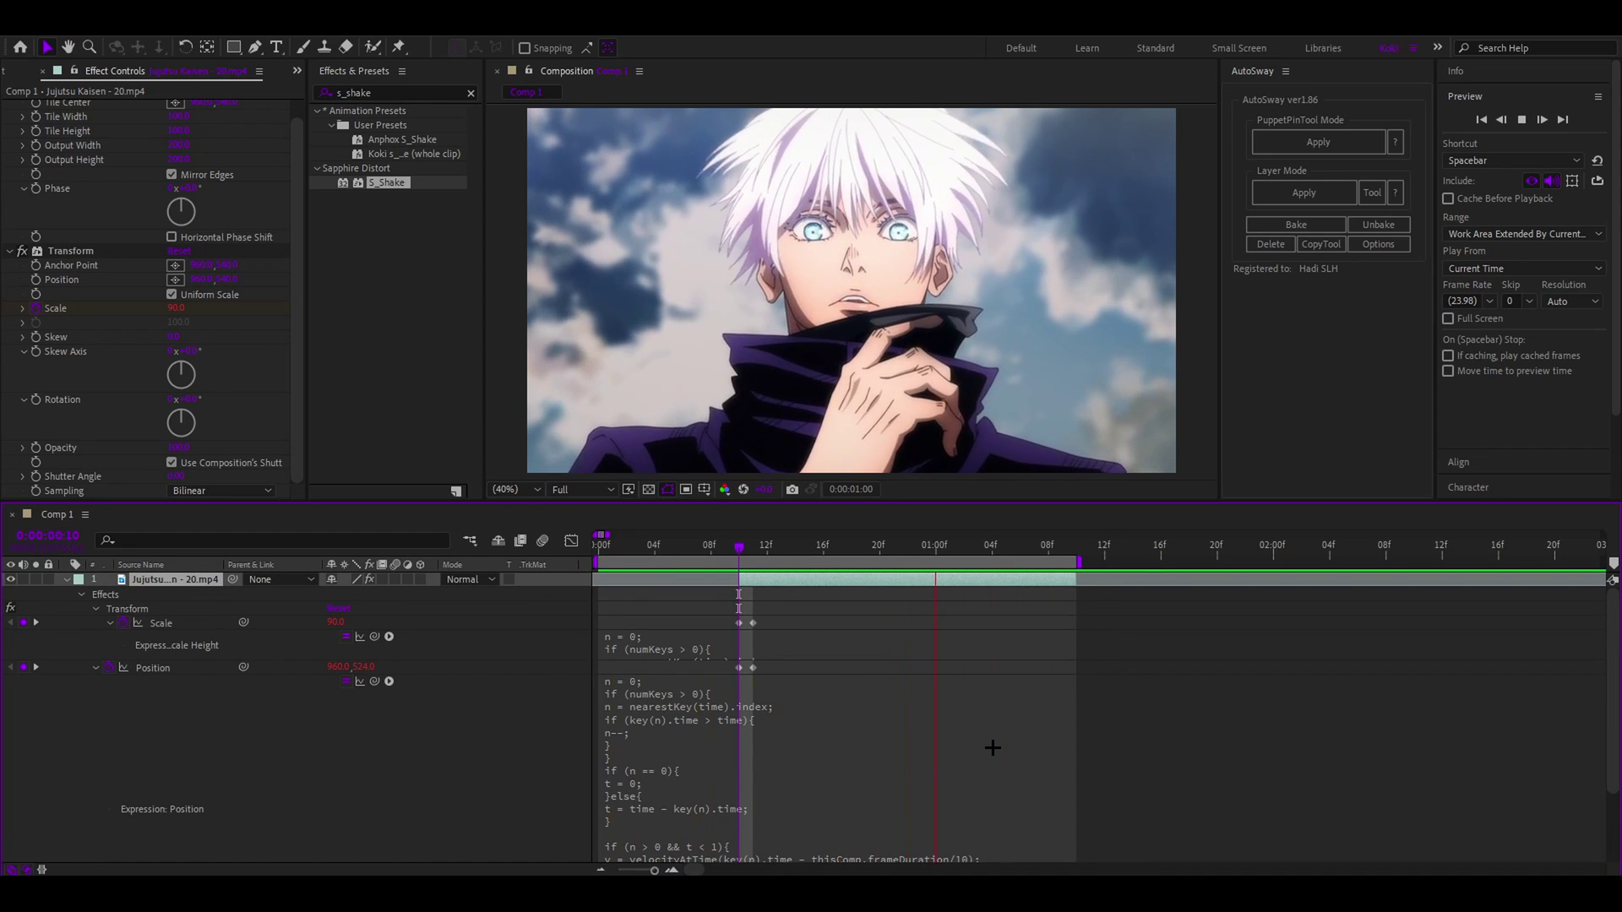
pyautogui.scroll(-3, 927, 752)
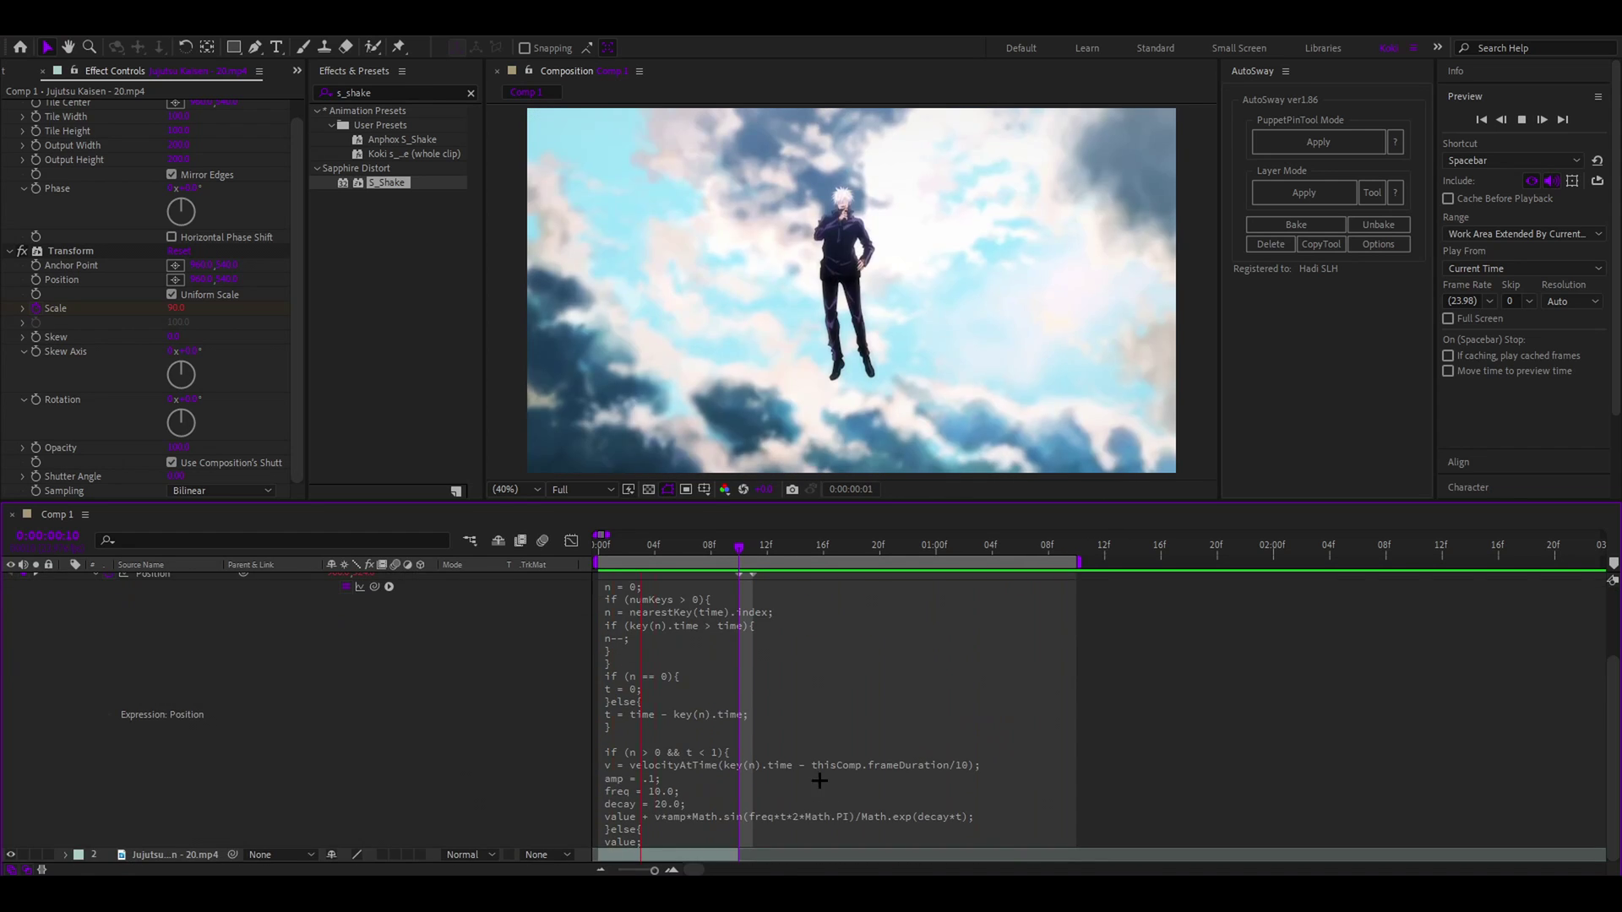
pyautogui.click(778, 788)
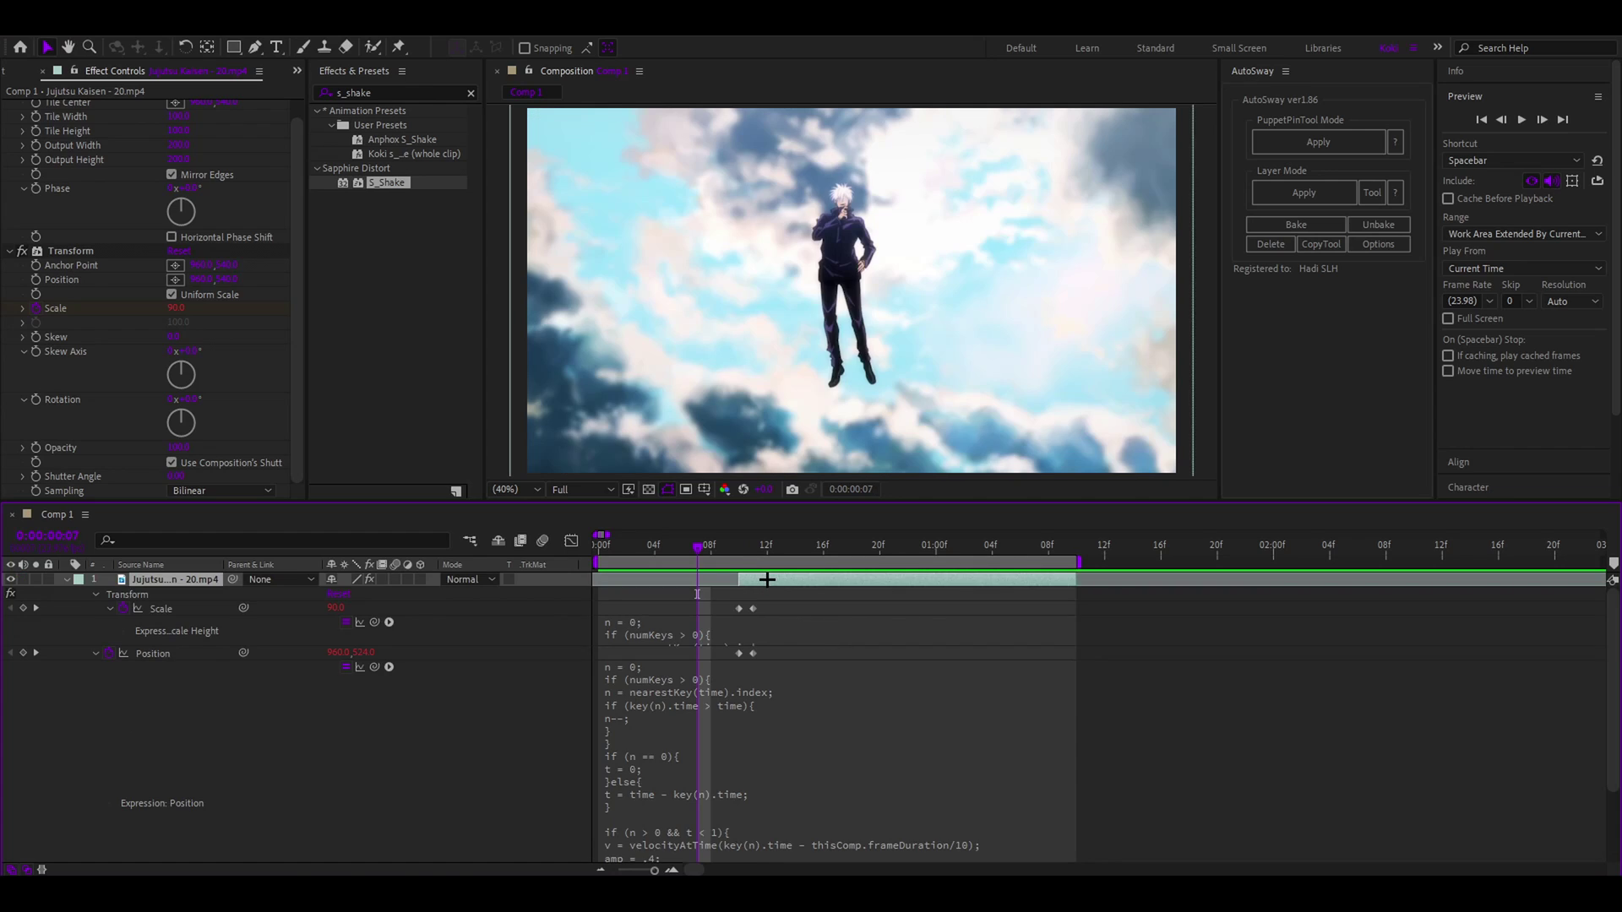
# - Review the keyframed properties and bounce expressions on the first layer, and collapse its properties
pyautogui.press('e')
pyautogui.press('e')
pyautogui.press('e')
pyautogui.press('e')
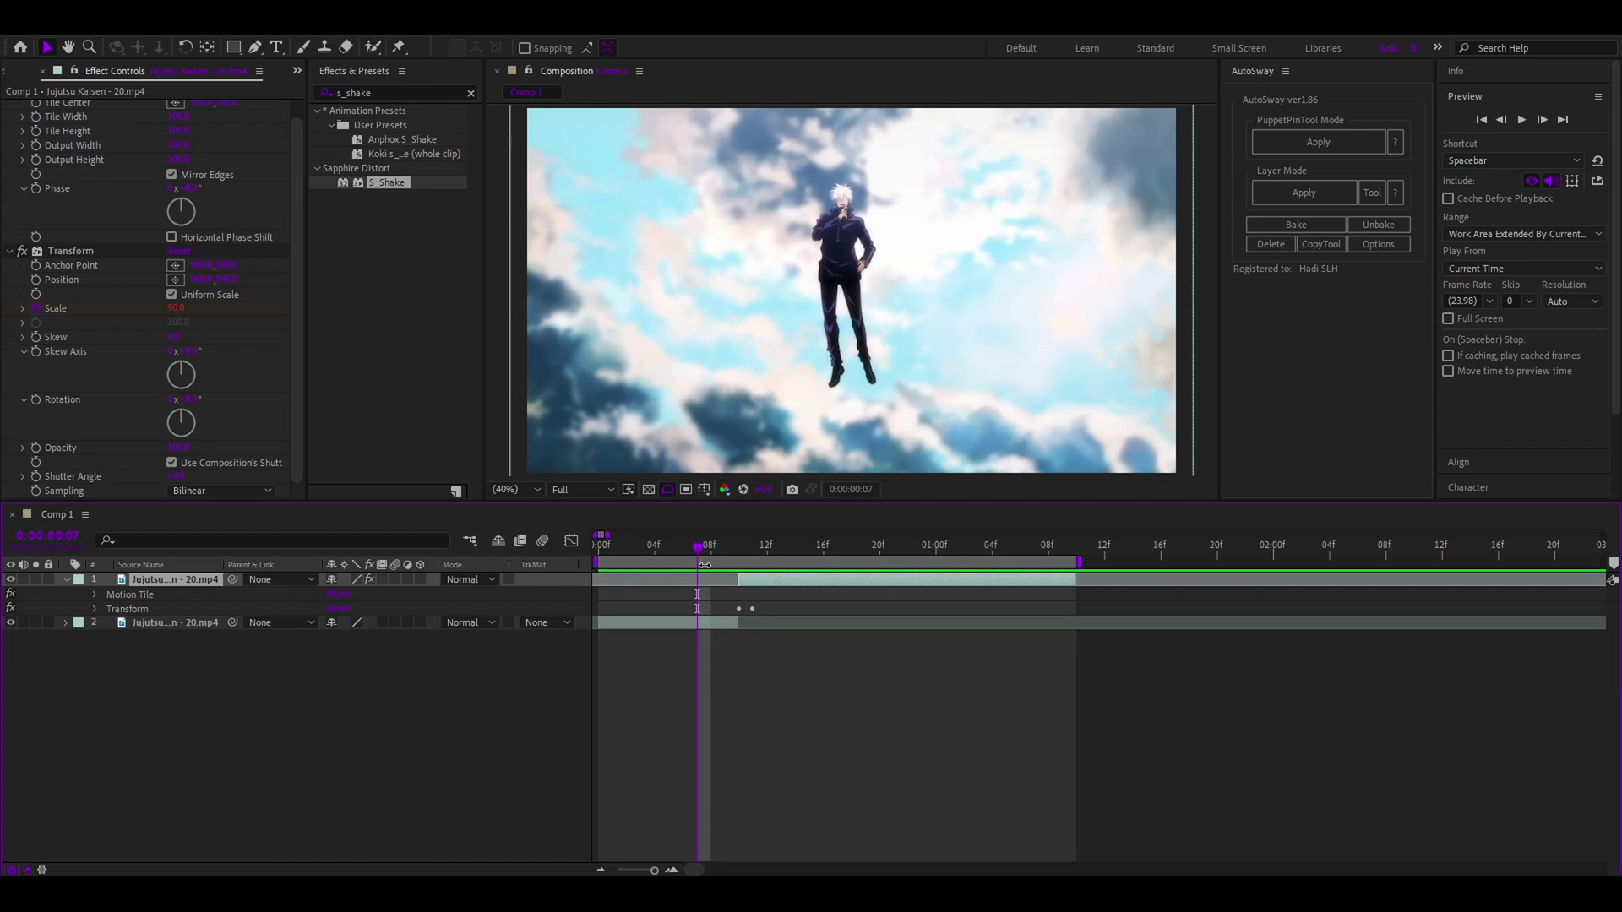
pyautogui.click(67, 579)
pyautogui.press('u')
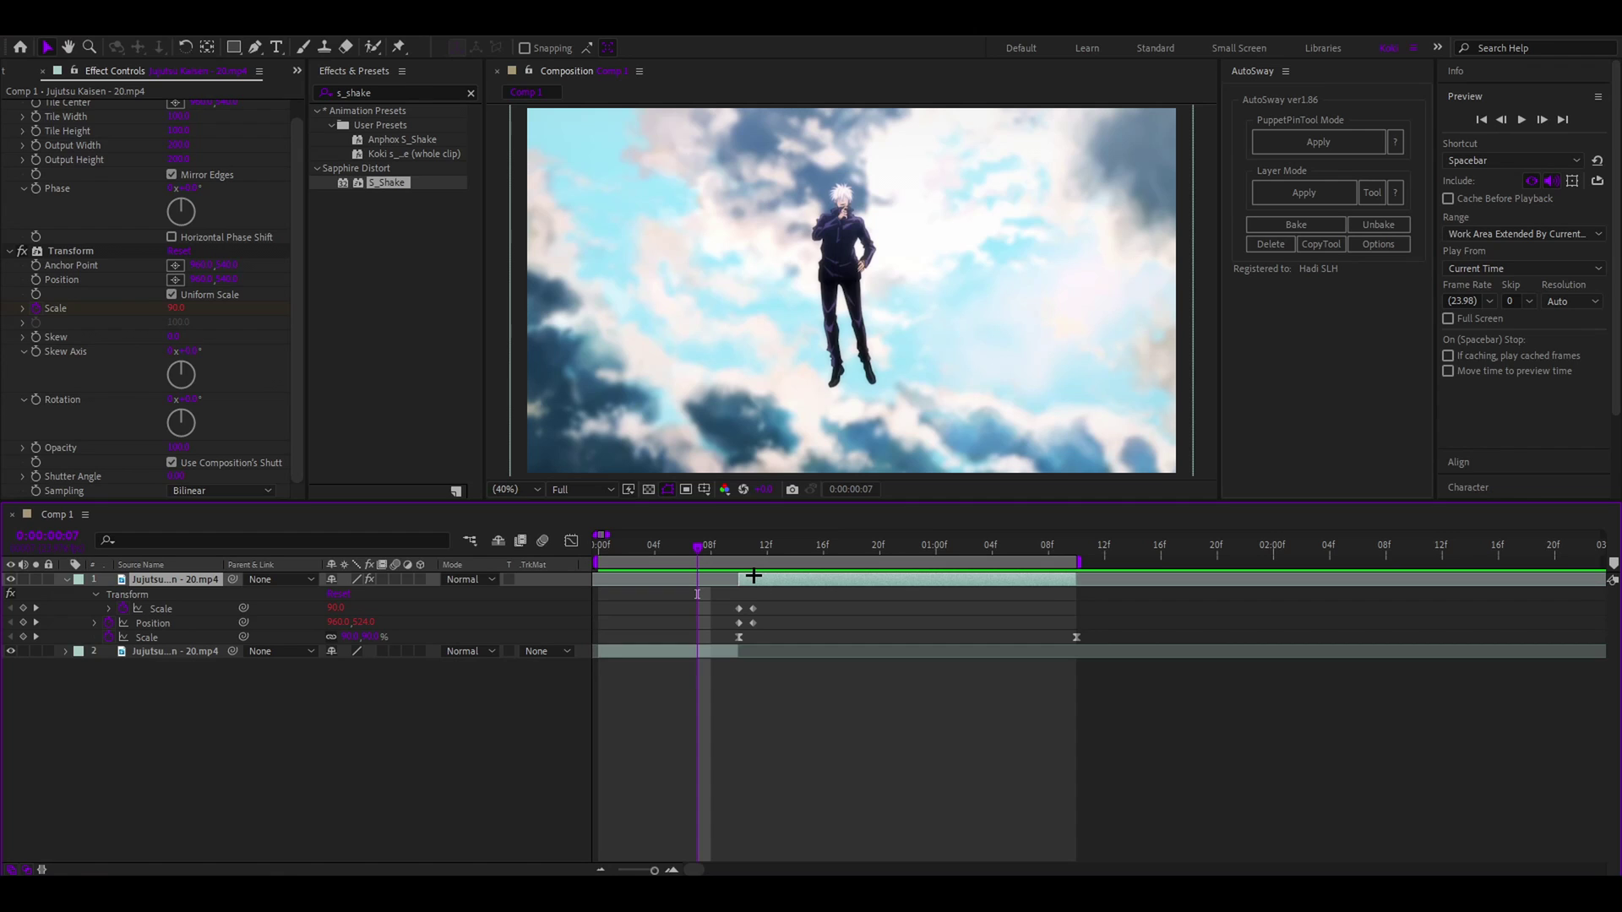
pyautogui.press('e')
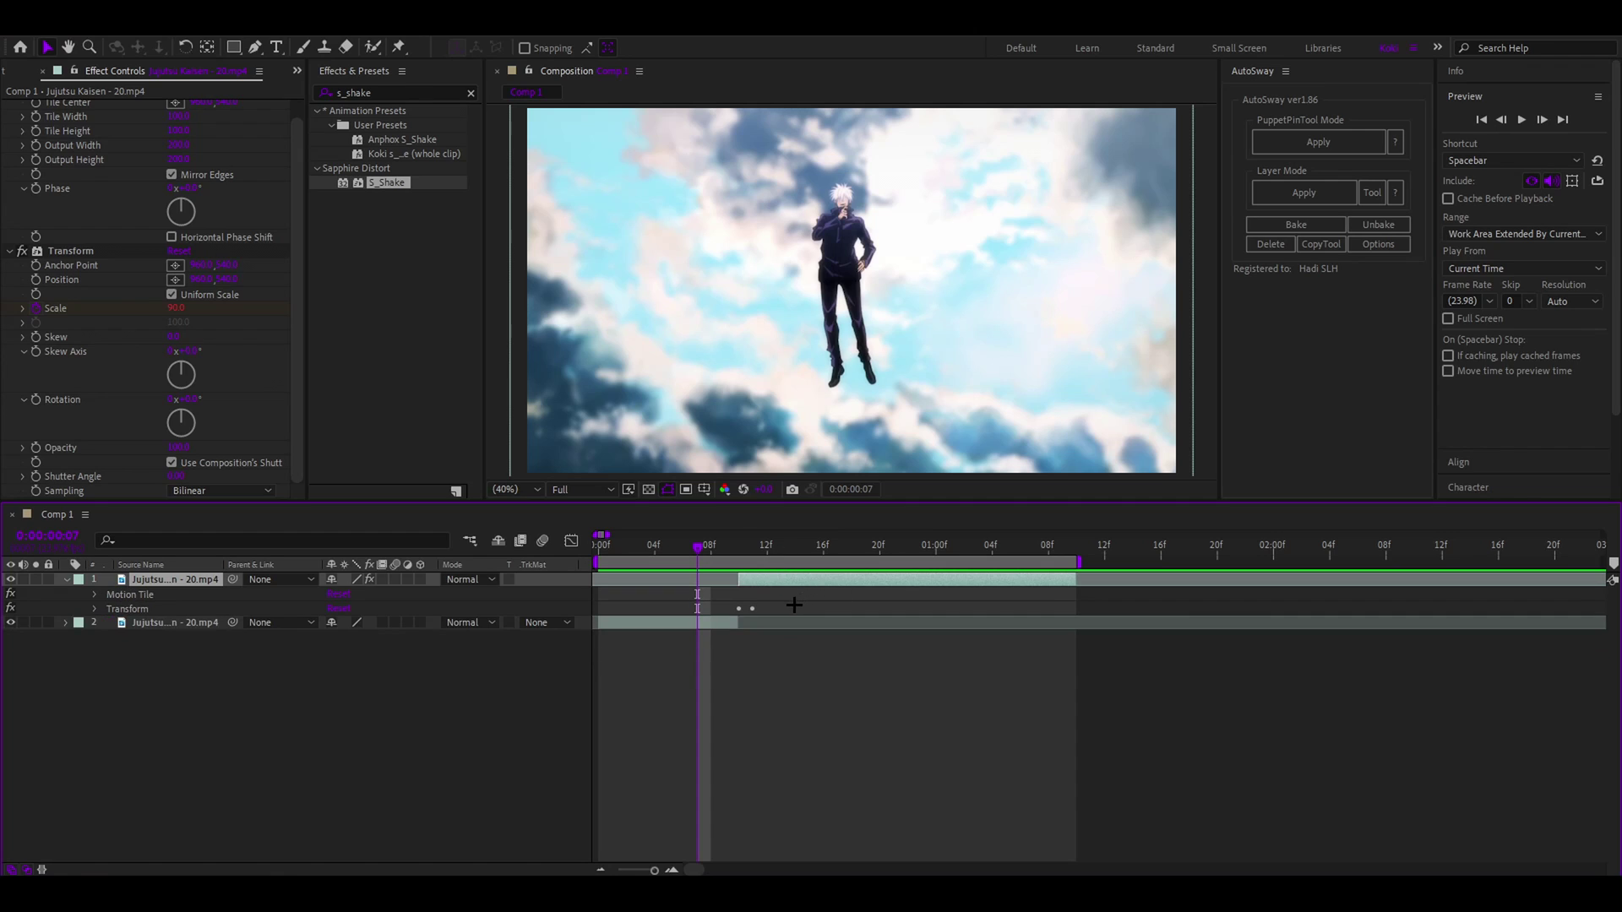
pyautogui.press('e')
pyautogui.press('e')
pyautogui.click(734, 691)
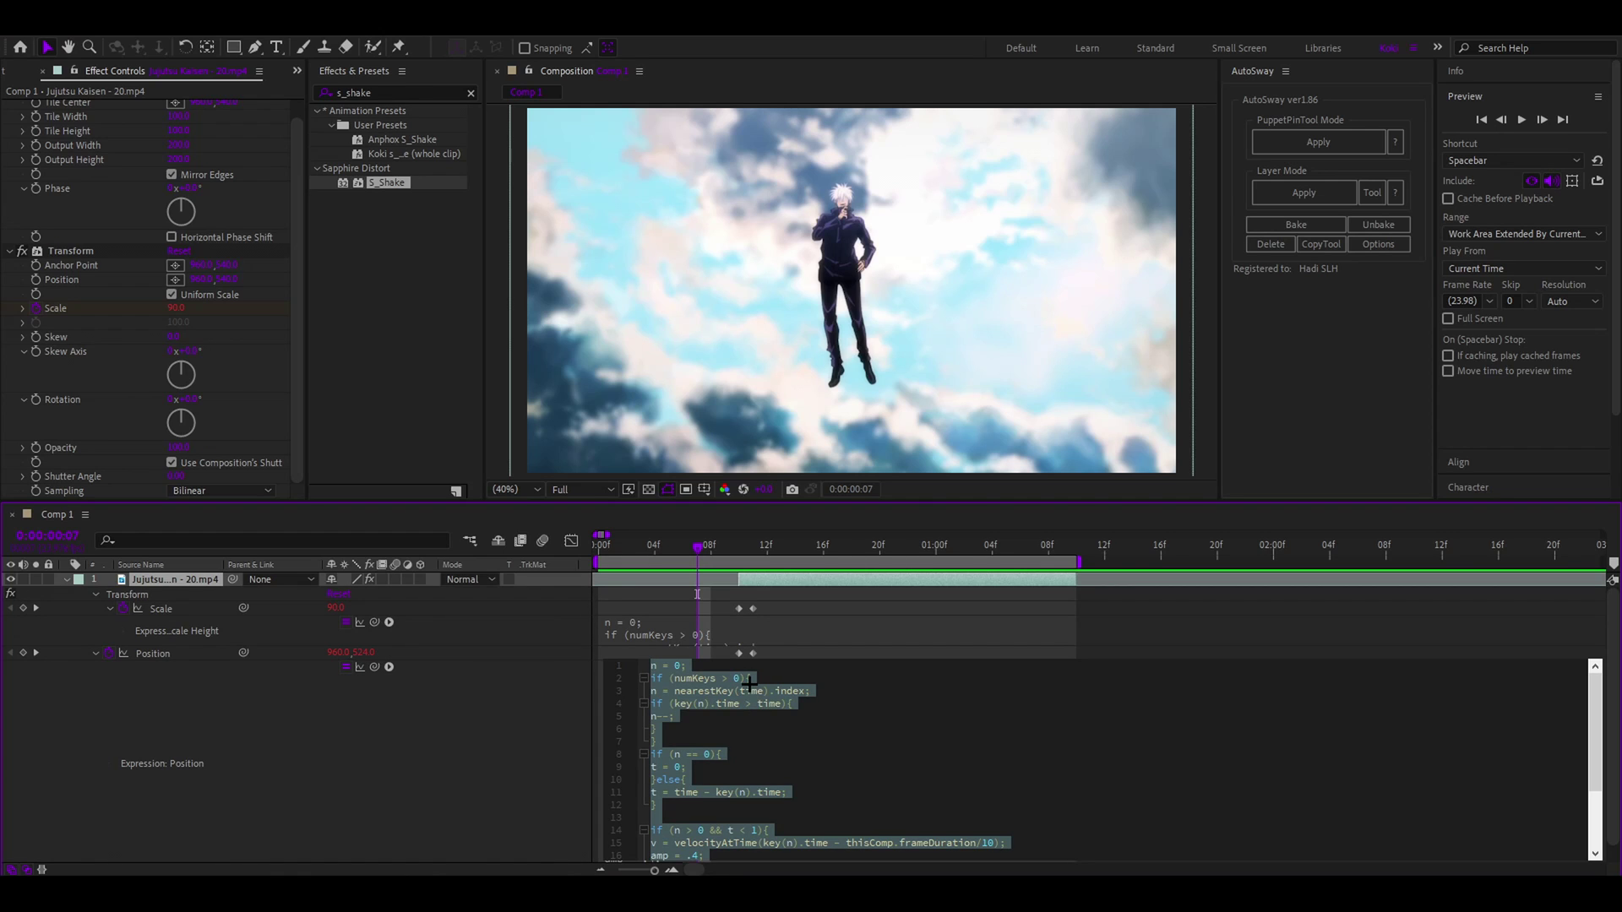
pyautogui.click(752, 587)
pyautogui.press('e')
# - Preview the shake and zoom transition from the start of the composition
pyautogui.moveTo(693, 554); pyautogui.dragTo(629, 561)
pyautogui.press('space')
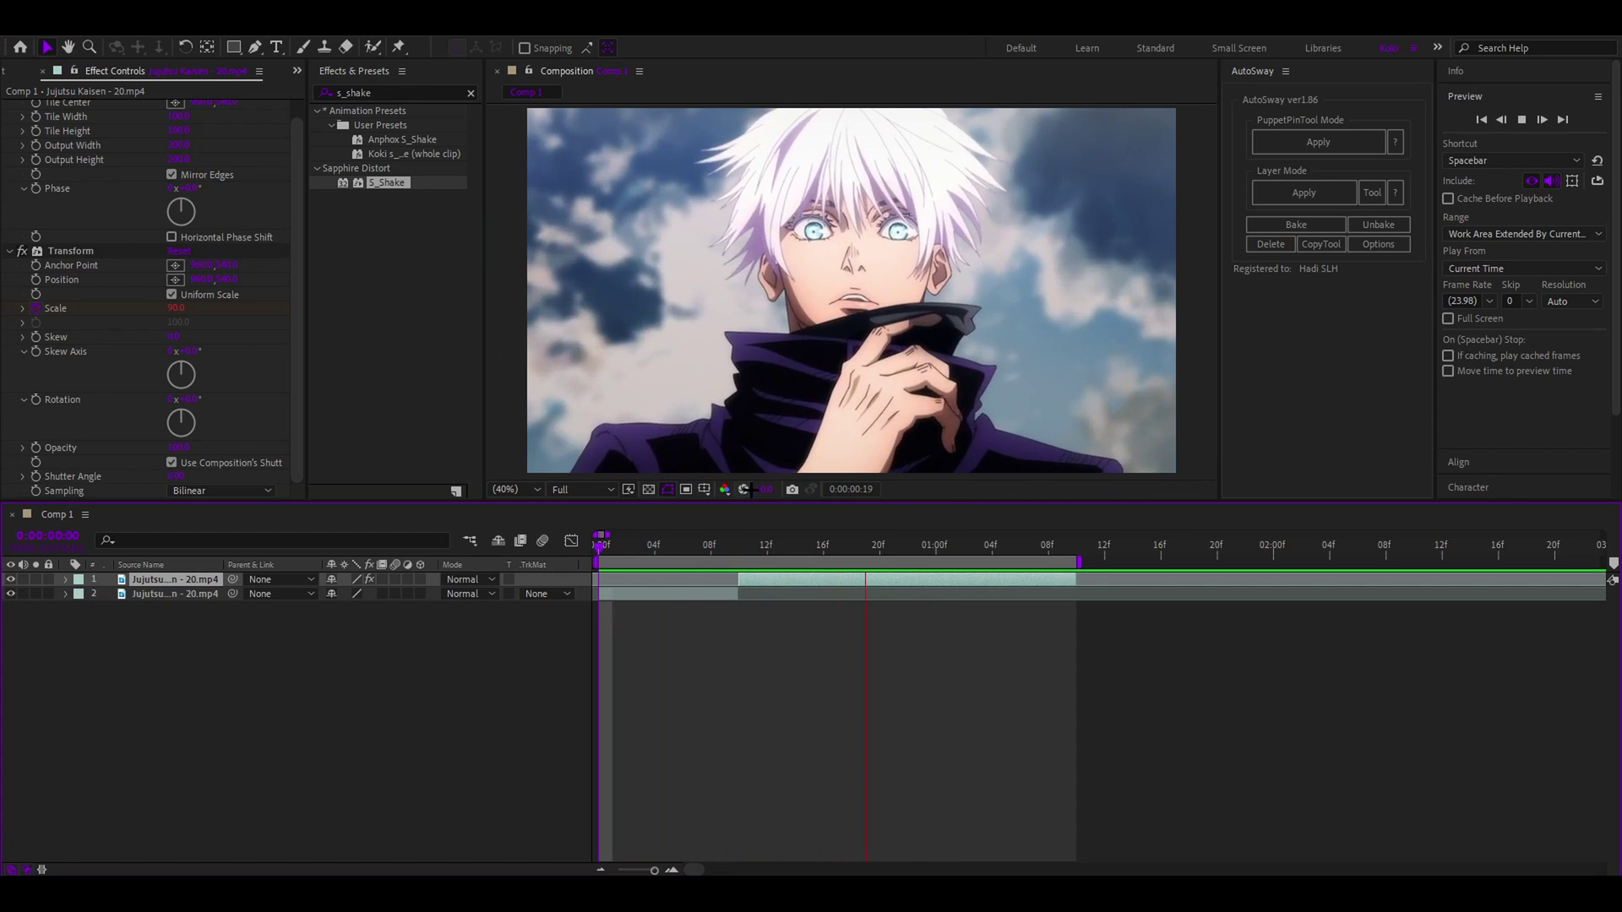
pyautogui.click(982, 559)
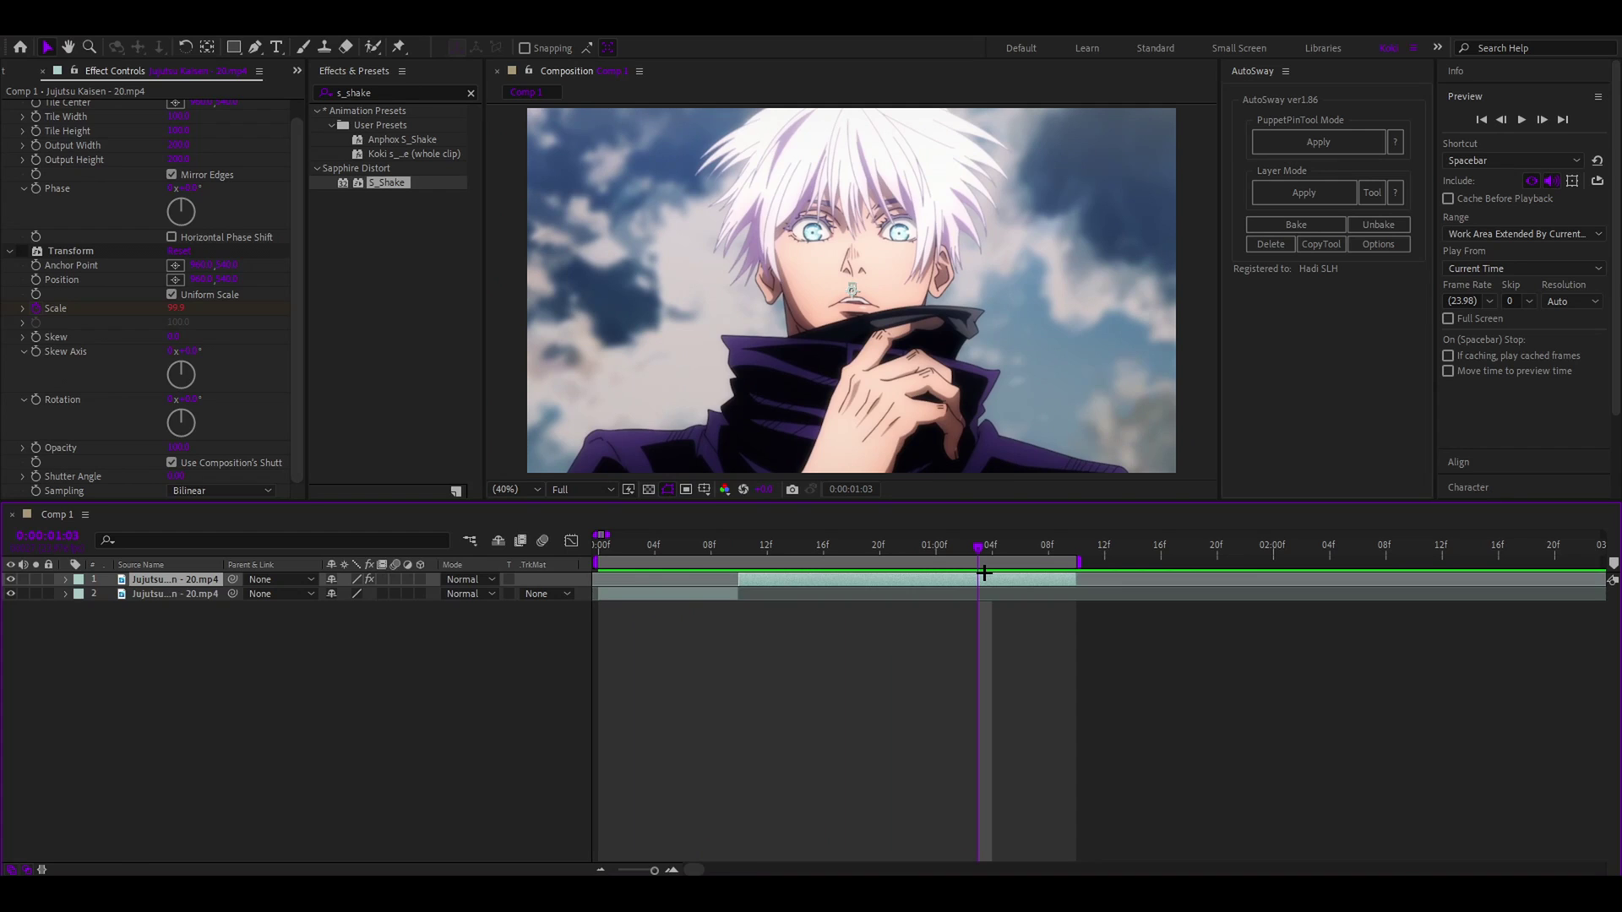